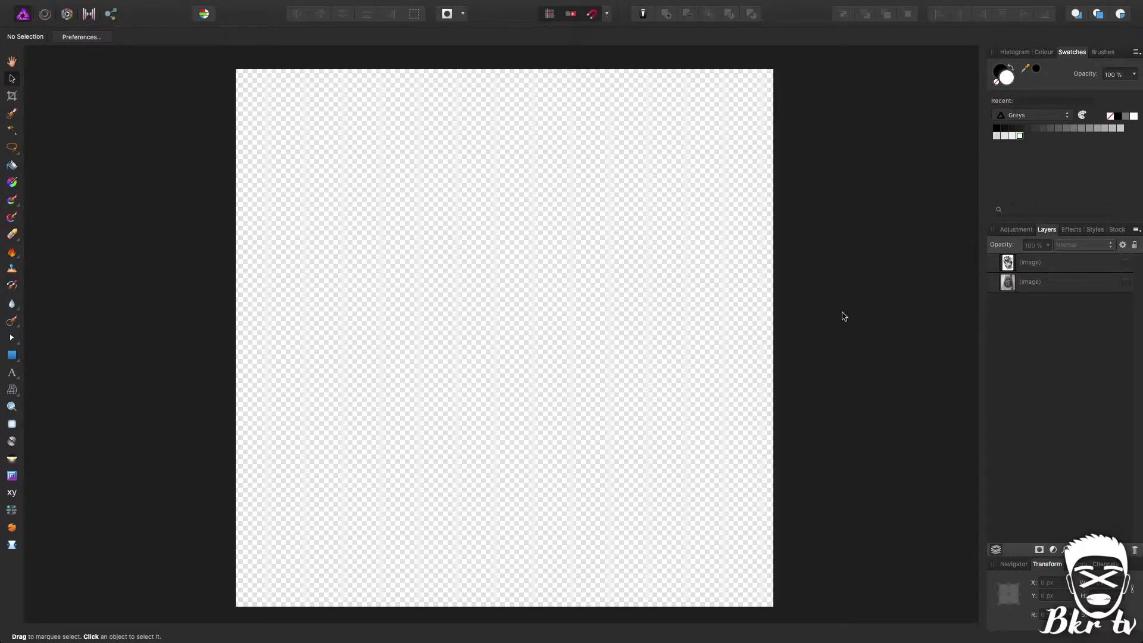
Show and select the tattoo face image layer, then add an Exposure adjustment to it
{"action": "left_click", "coordinate": [1126, 262]}
{"action": "left_click", "coordinate": [1051, 266]}
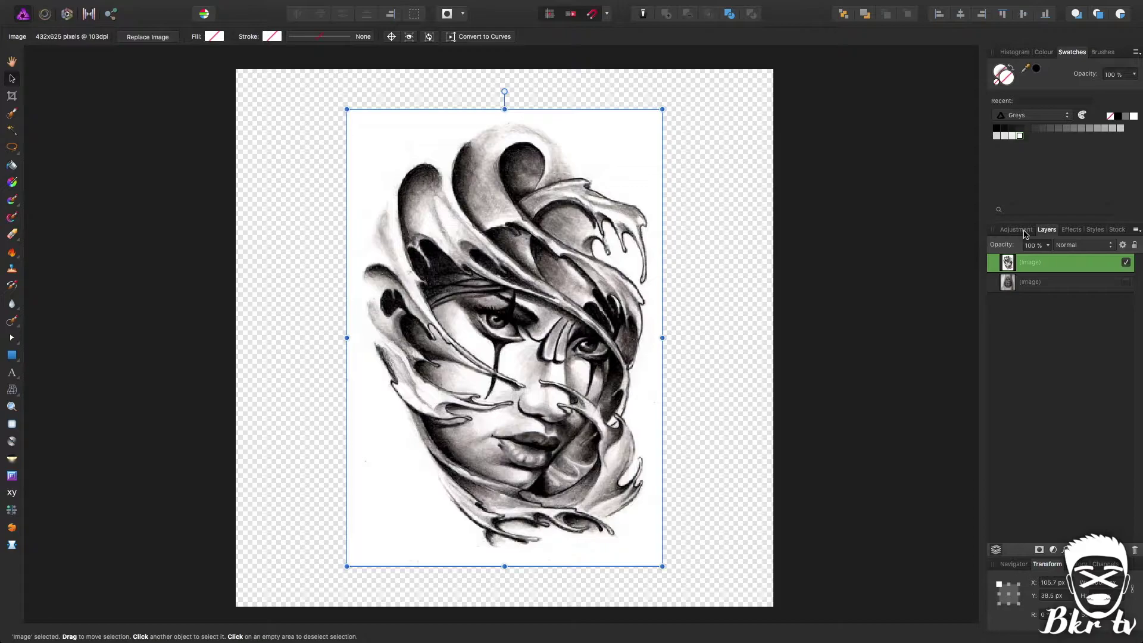
{"action": "left_click", "coordinate": [1025, 231]}
{"action": "scroll", "coordinate": [1051, 333], "scroll_direction": "down", "scroll_amount": 4}
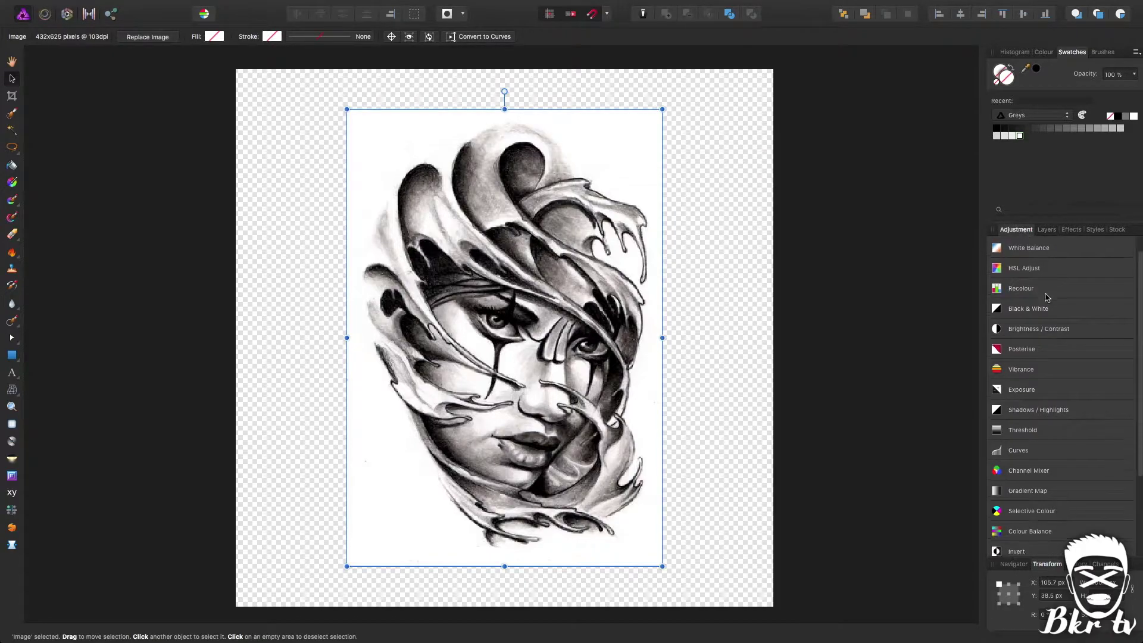
{"action": "scroll", "coordinate": [1058, 449], "scroll_direction": "up", "scroll_amount": 1}
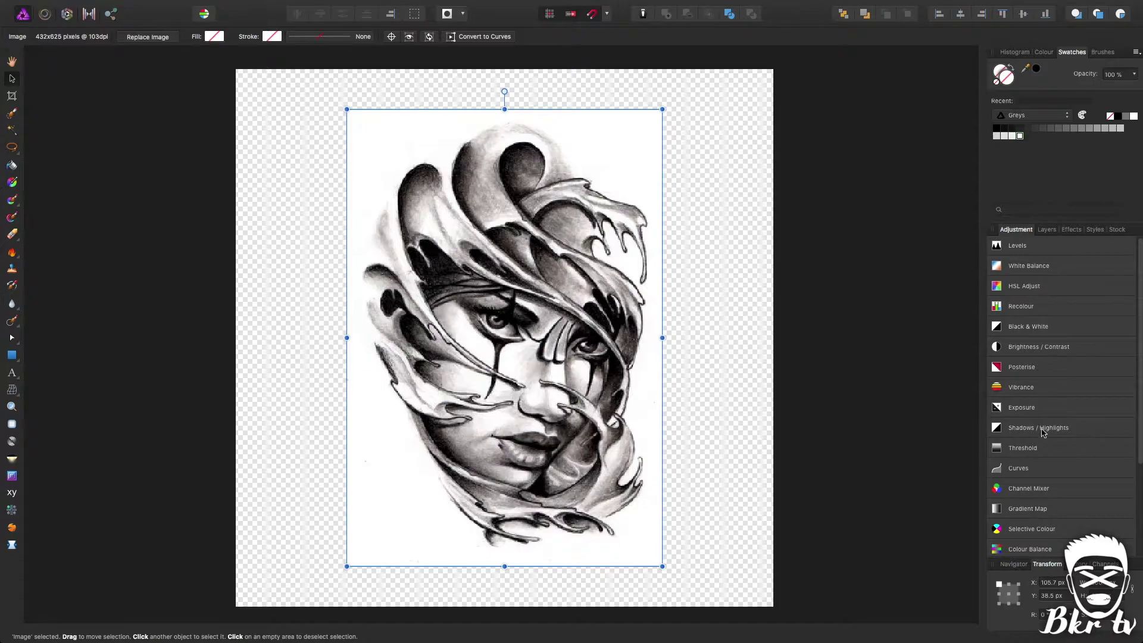
{"action": "left_click", "coordinate": [1030, 409]}
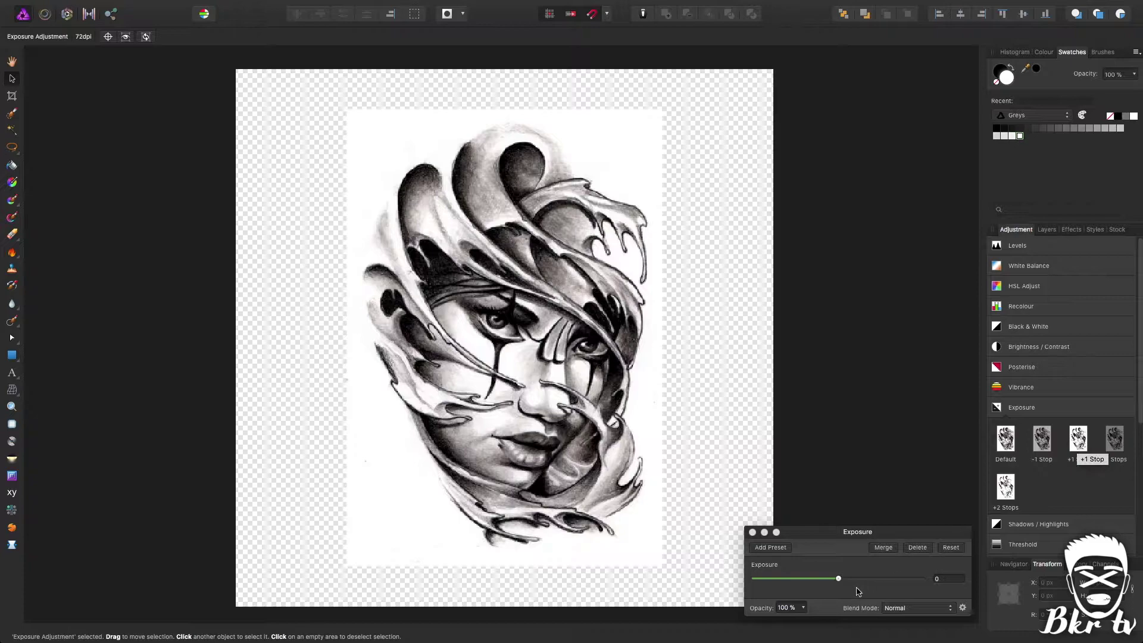
Set the exposure to about 0.68 to lighten the drawing
{"action": "left_click", "coordinate": [1043, 231]}
{"action": "left_click", "coordinate": [1024, 230]}
{"action": "mouse_move", "coordinate": [838, 581]}
{"action": "left_mouse_down"}
{"action": "mouse_move", "coordinate": [858, 584]}
{"action": "mouse_move", "coordinate": [846, 588]}
{"action": "left_mouse_up"}
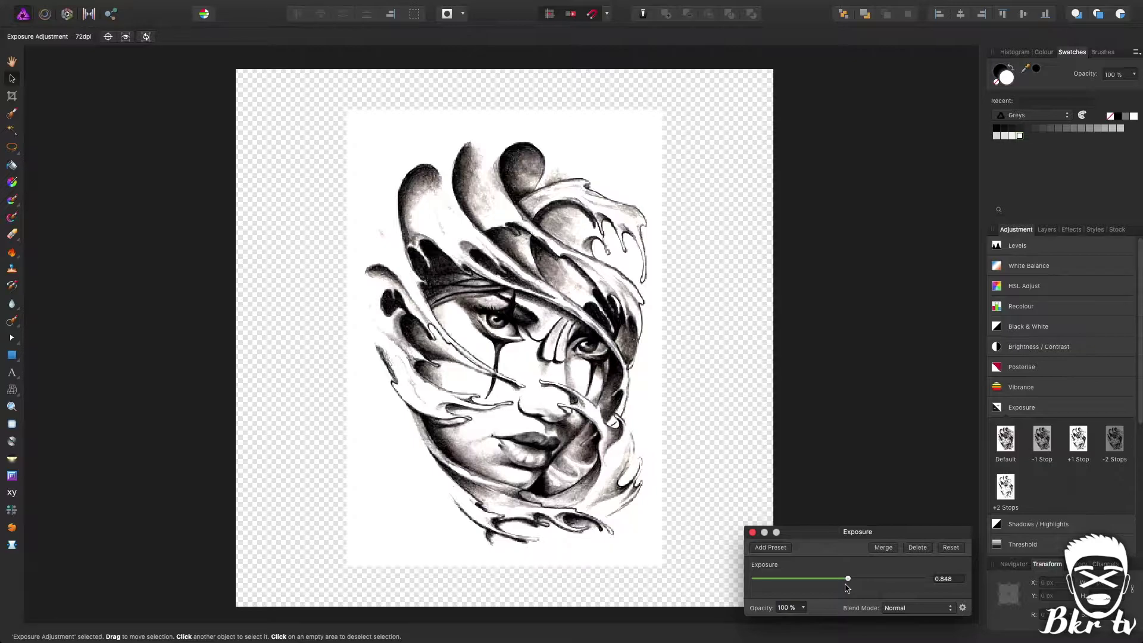
{"action": "mouse_move", "coordinate": [847, 580]}
{"action": "left_mouse_down"}
{"action": "mouse_move", "coordinate": [837, 580]}
{"action": "mouse_move", "coordinate": [850, 583]}
{"action": "left_mouse_up"}
{"action": "left_click", "coordinate": [751, 532]}
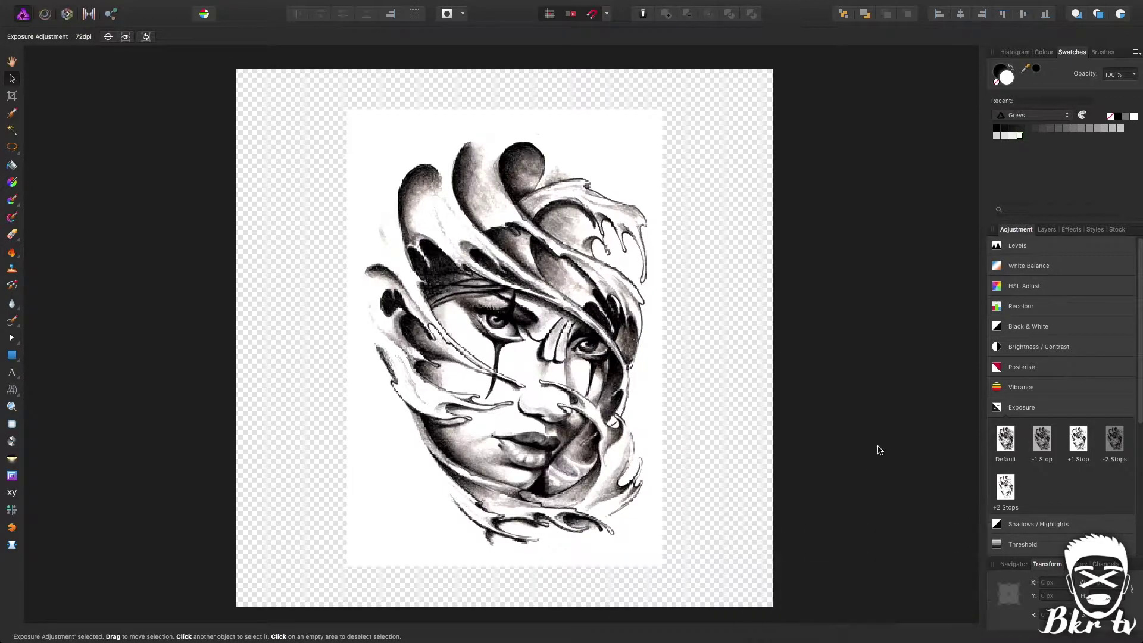
Add a Black & White adjustment using the Warm preset
{"action": "left_click", "coordinate": [1021, 329]}
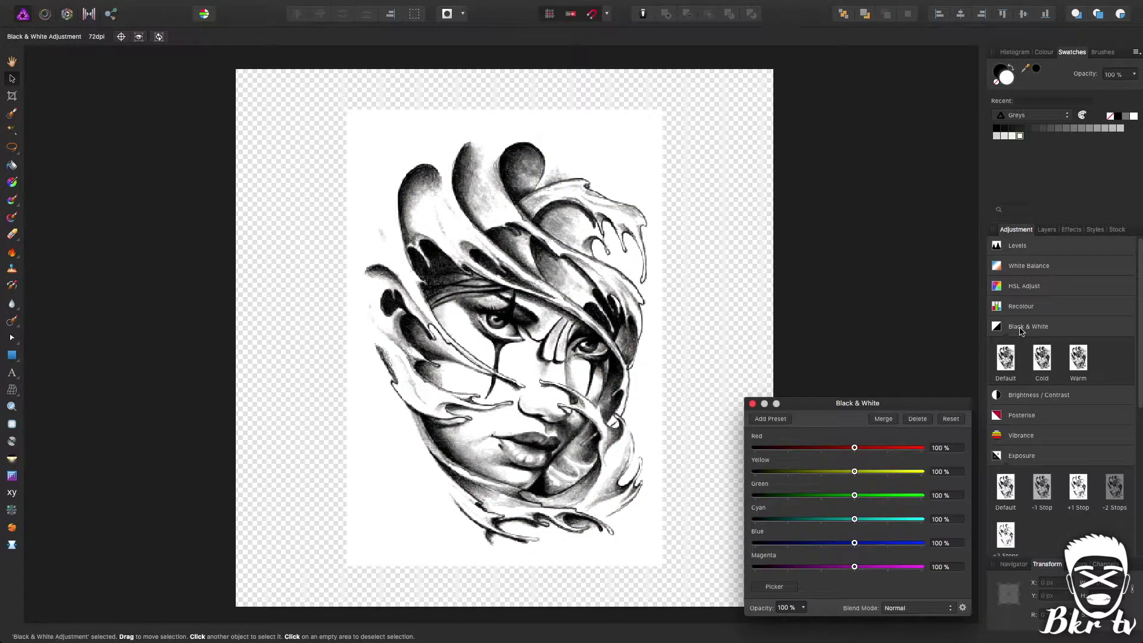
{"action": "left_click", "coordinate": [1080, 357]}
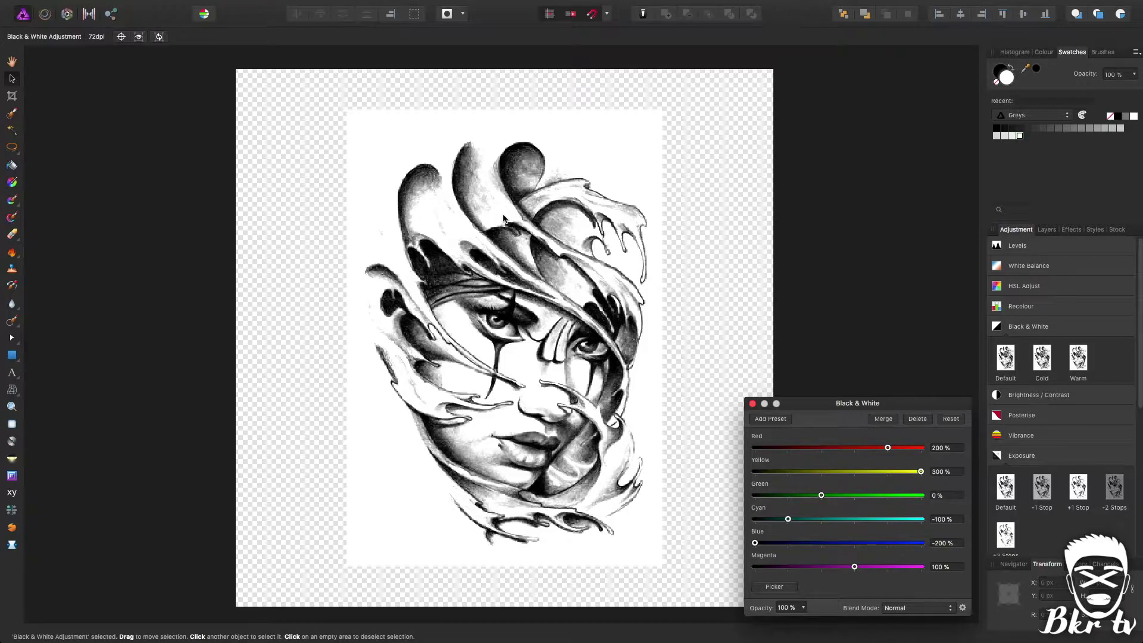
{"action": "left_click", "coordinate": [752, 403]}
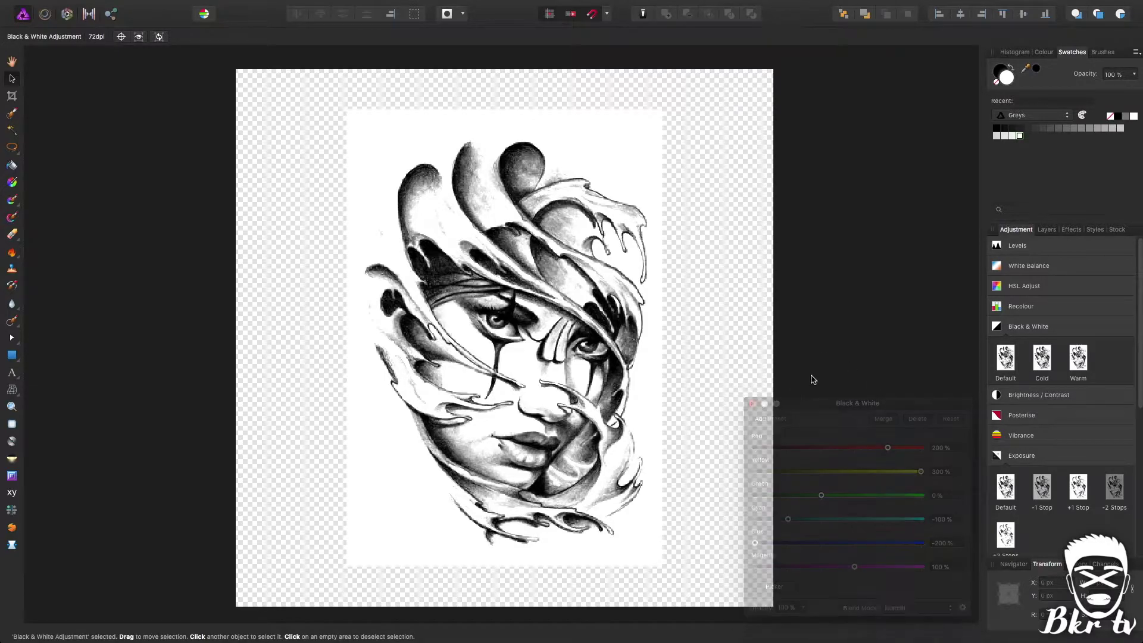
Nest the Exposure and Black & White adjustments inside the face image layer
{"action": "left_click", "coordinate": [1046, 229]}
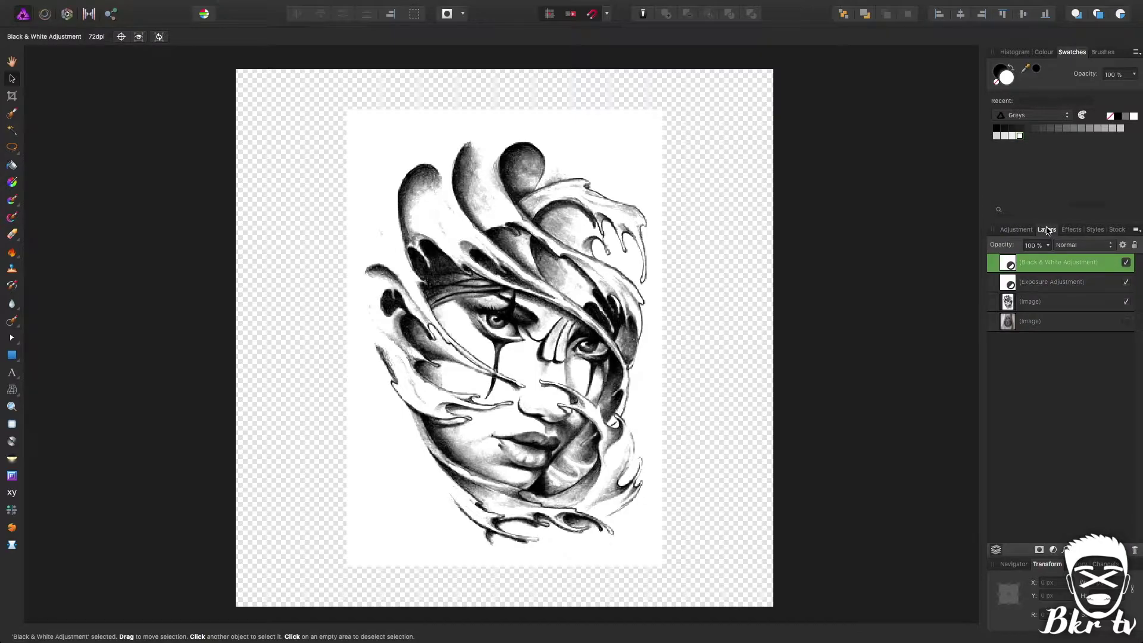
{"action": "left_click", "coordinate": [1054, 284]}
{"action": "key", "text": "super+z"}
{"action": "left_click", "coordinate": [1055, 283], "text": "shift"}
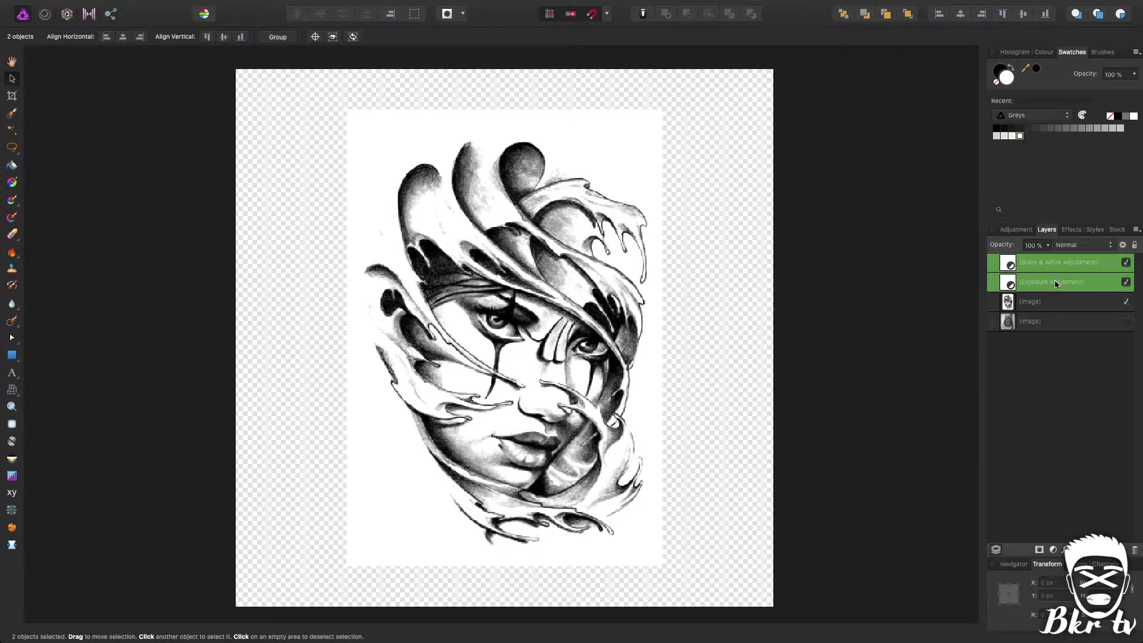
{"action": "left_click_drag", "start_coordinate": [1054, 283], "coordinate": [1016, 305]}
{"action": "left_click", "coordinate": [993, 268]}
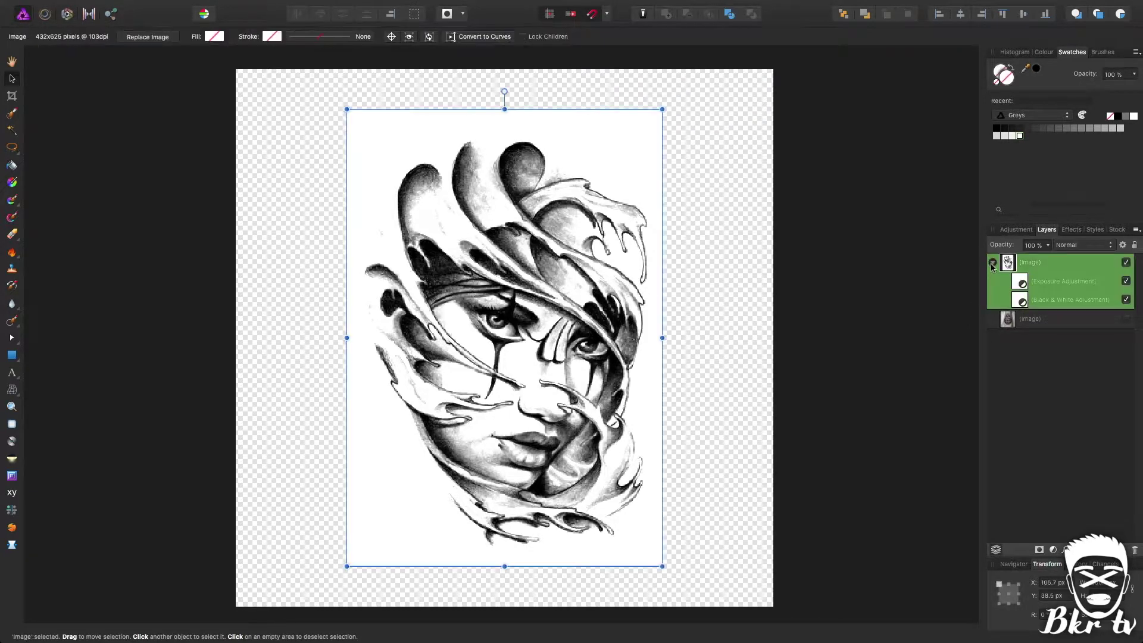
{"action": "left_click", "coordinate": [993, 262]}
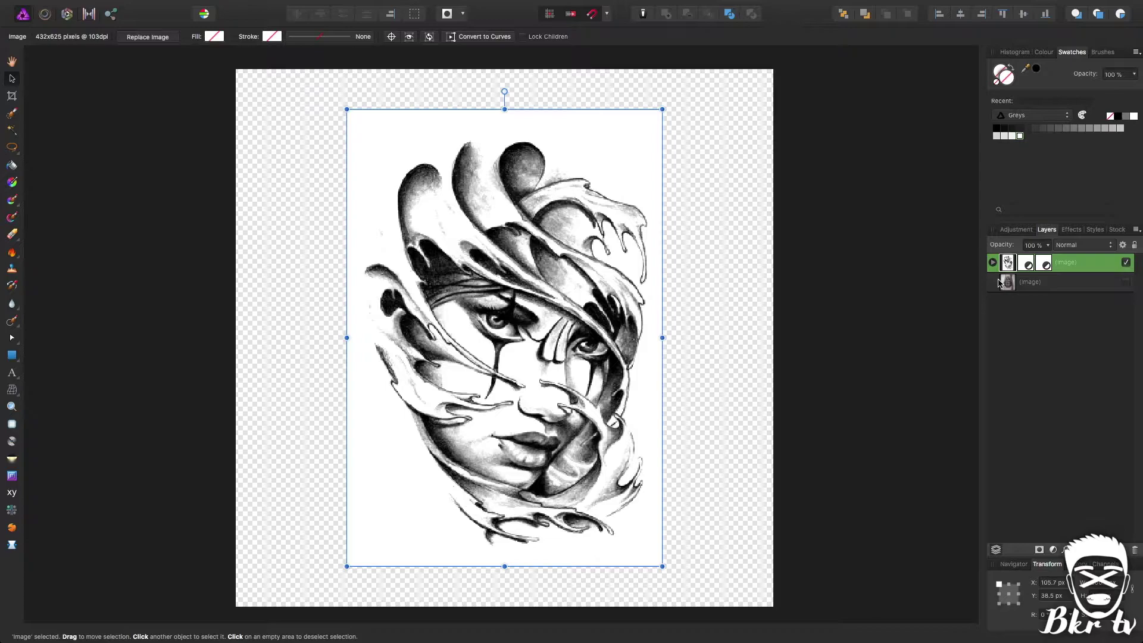
Rasterise the face image, erase its white paper, and nudge it to X 112.5, Y 59.5 px
{"action": "right_click", "coordinate": [1096, 268]}
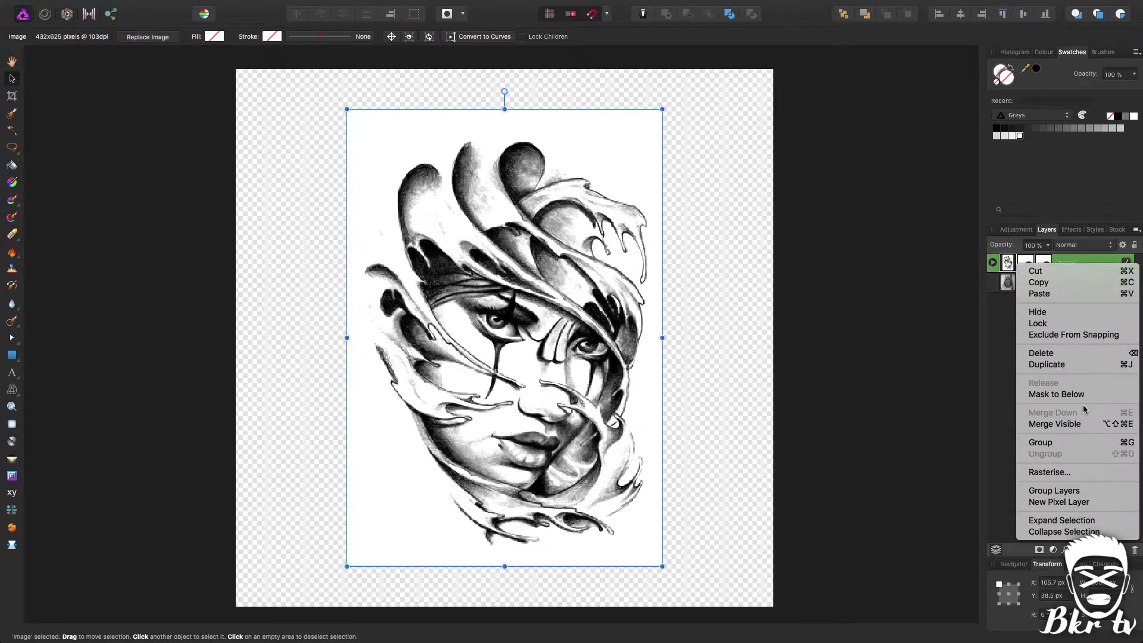
{"action": "left_click", "coordinate": [1073, 473]}
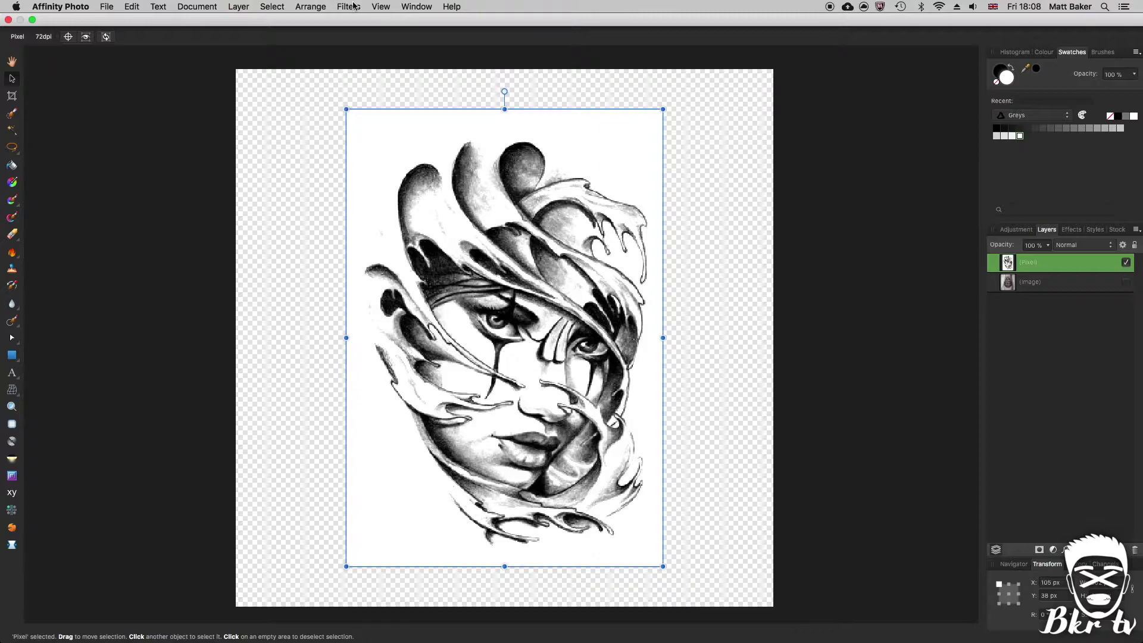
{"action": "left_click", "coordinate": [353, 6]}
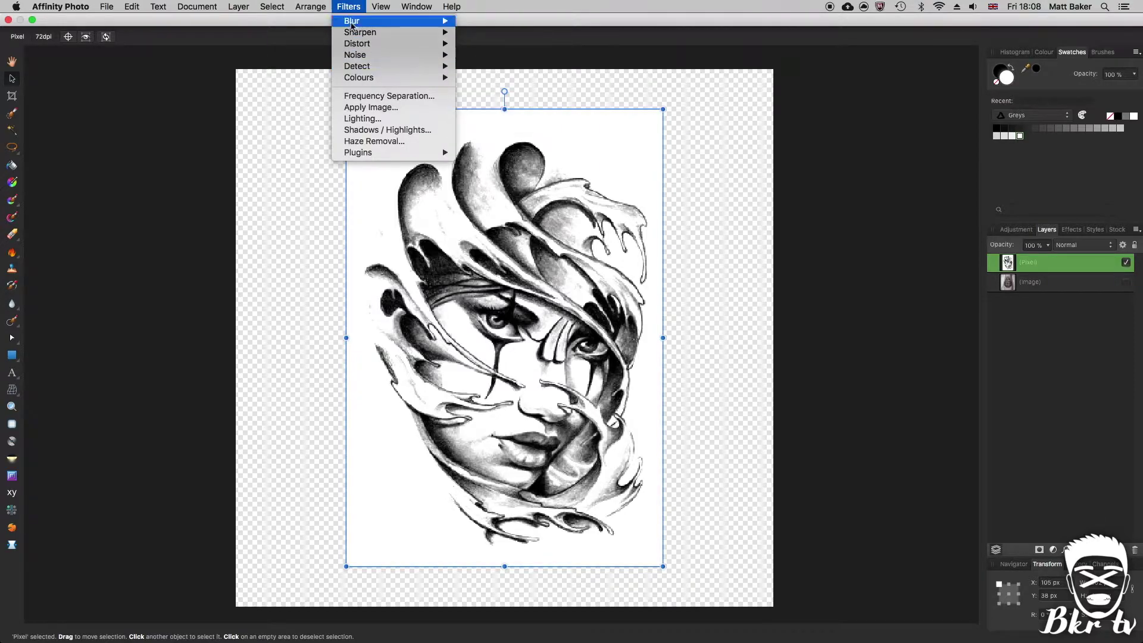
{"action": "mouse_move", "coordinate": [370, 78]}
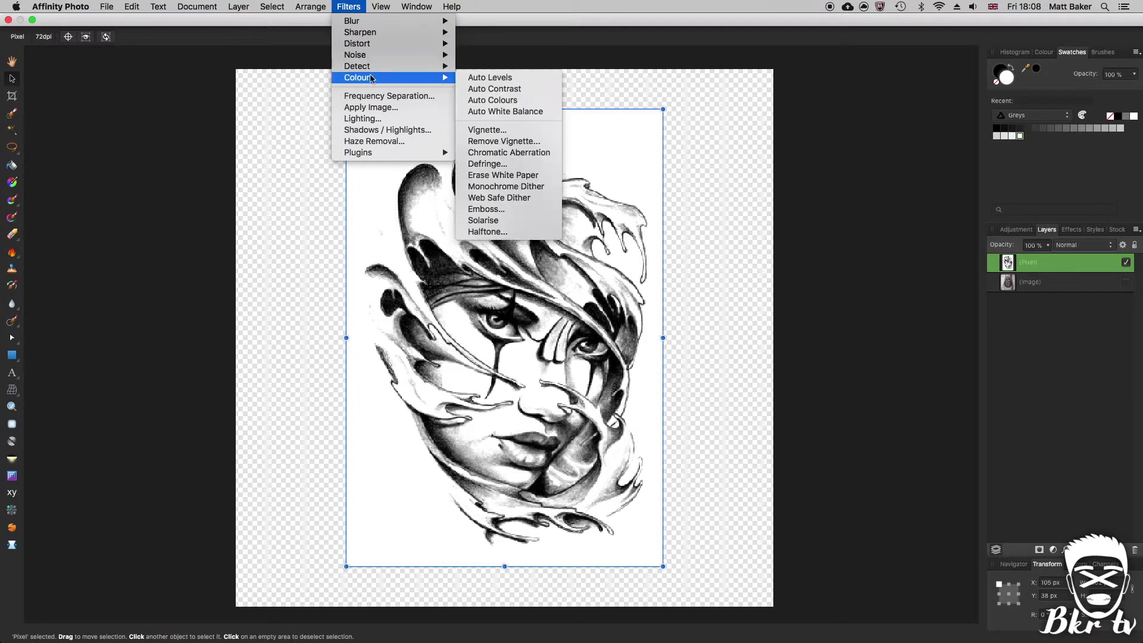
{"action": "left_click", "coordinate": [521, 175]}
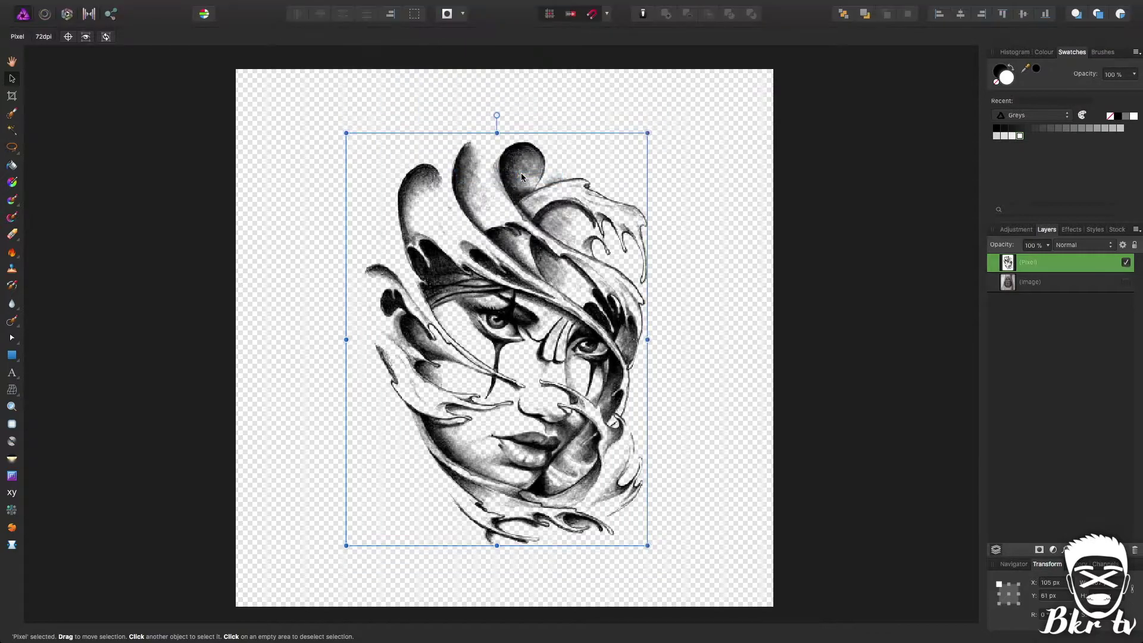
{"action": "mouse_move", "coordinate": [547, 327]}
{"action": "left_mouse_down"}
{"action": "mouse_move", "coordinate": [490, 323]}
{"action": "mouse_move", "coordinate": [585, 300]}
{"action": "mouse_move", "coordinate": [558, 324]}
{"action": "left_mouse_up"}
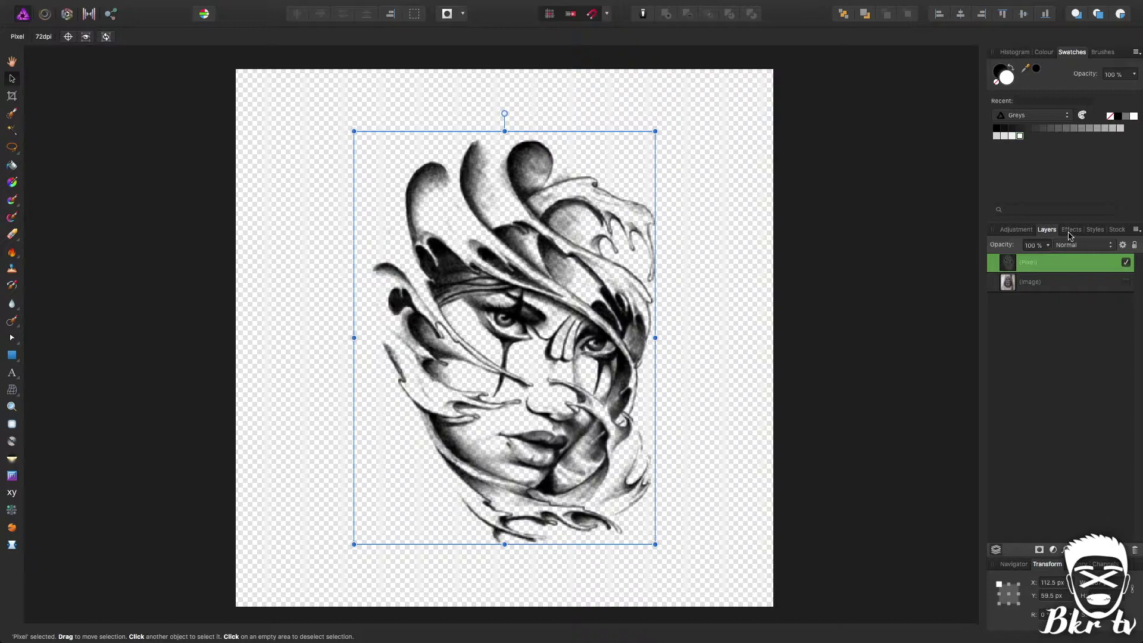
Give the face drawing a black Colour Overlay and lower its layer opacity to 60%
{"action": "left_click", "coordinate": [1070, 231]}
{"action": "left_click", "coordinate": [1006, 425]}
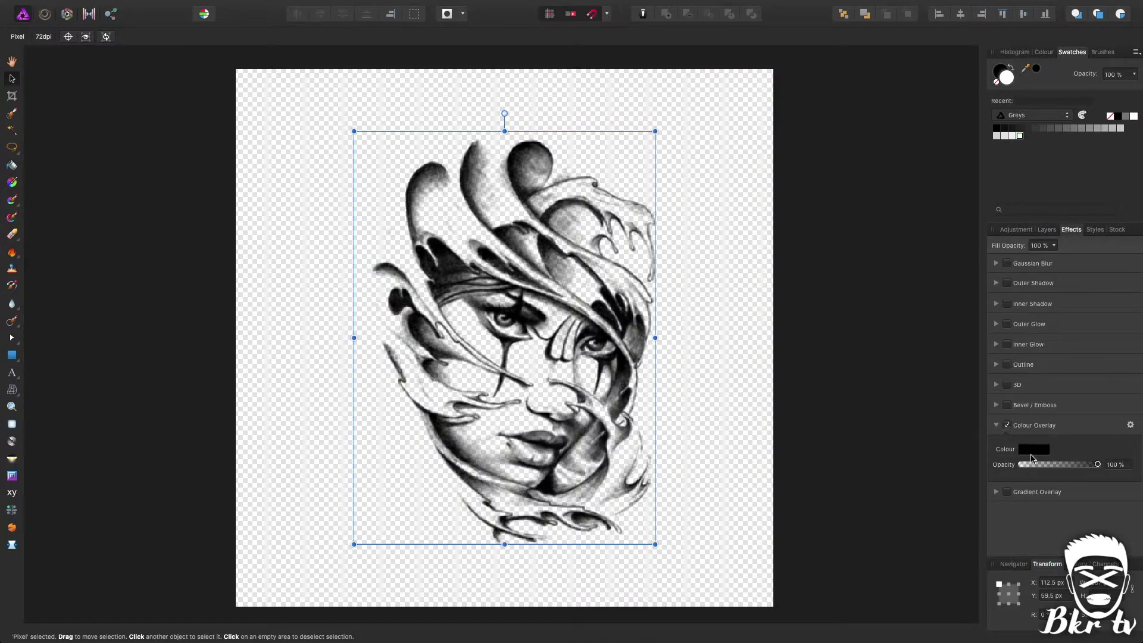
{"action": "left_click", "coordinate": [1046, 230]}
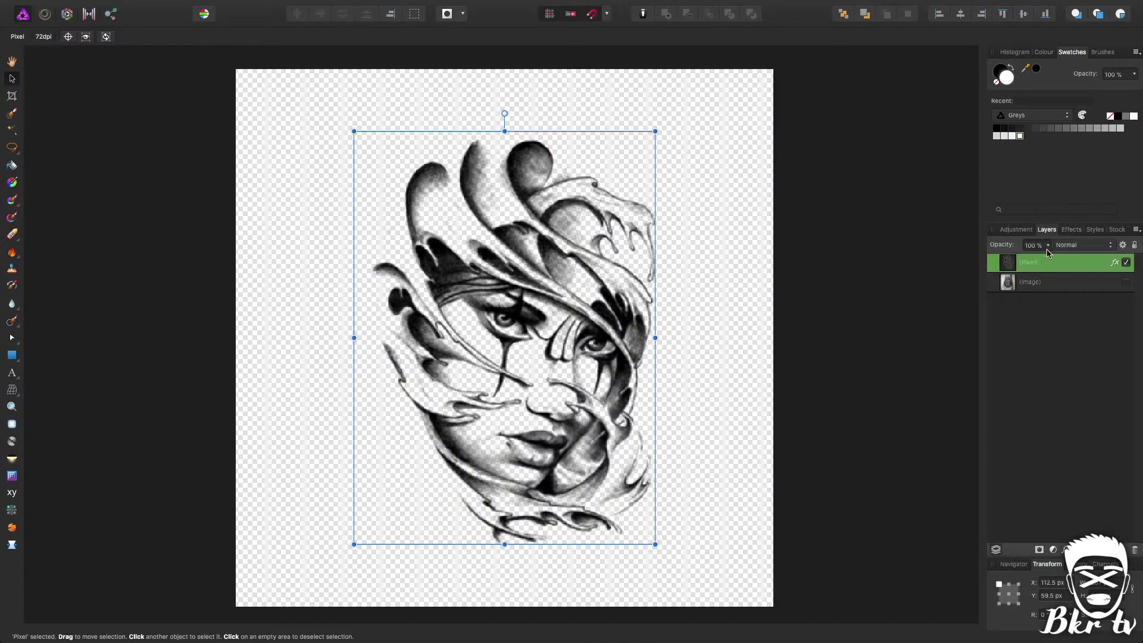
{"action": "left_click", "coordinate": [1048, 245]}
{"action": "left_click_drag", "start_coordinate": [1051, 262], "coordinate": [1008, 263]}
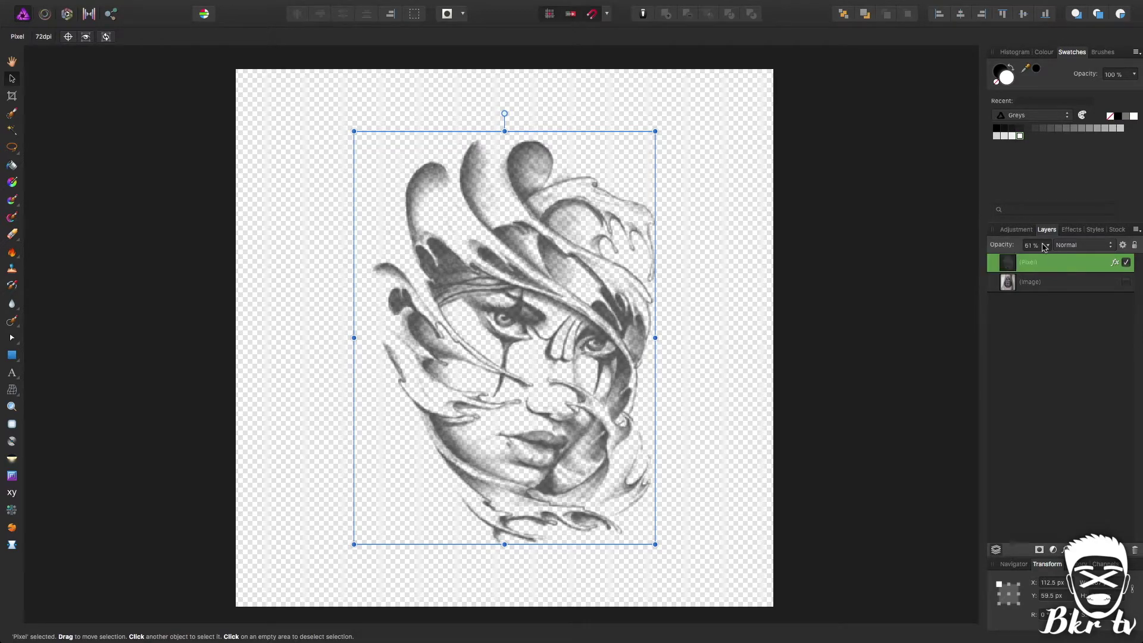
{"action": "left_click", "coordinate": [952, 253]}
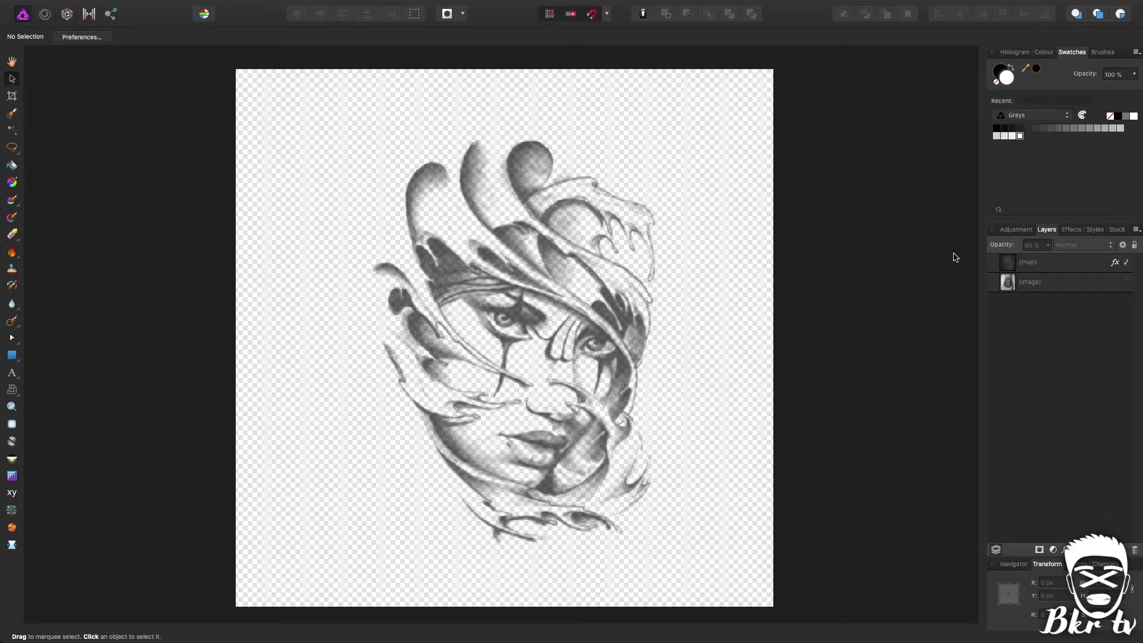
Hide the face drawing, show the tattoo photo, and add Warm Black & White and Exposure adjustments
{"action": "left_click", "coordinate": [1126, 263]}
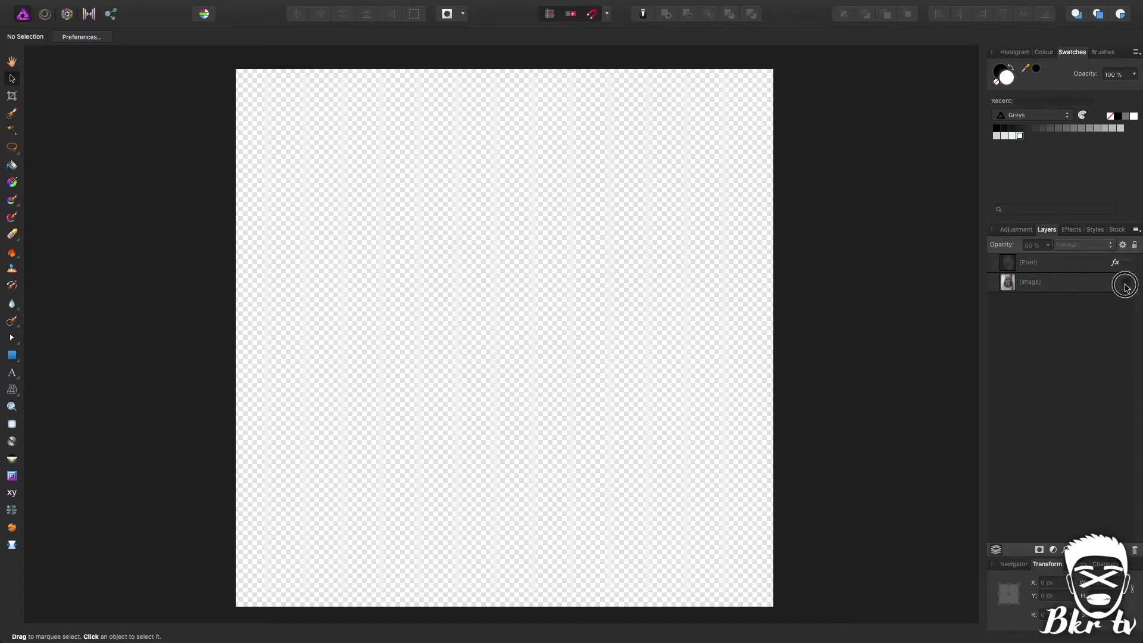
{"action": "left_click", "coordinate": [1126, 283]}
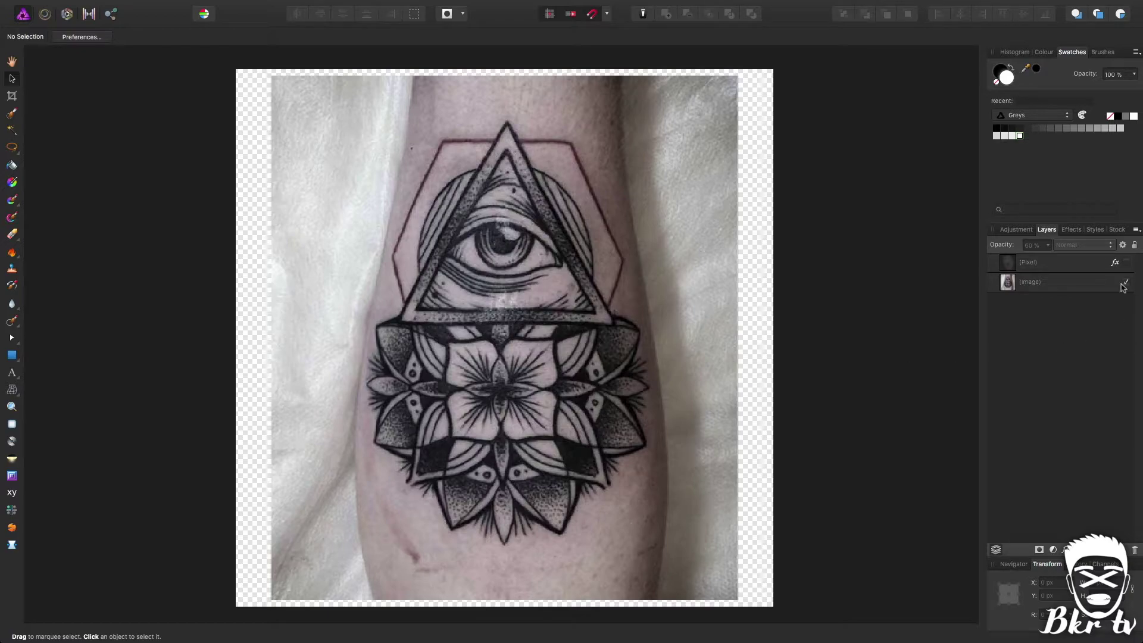
{"action": "left_click", "coordinate": [1058, 282]}
{"action": "left_click", "coordinate": [1017, 229]}
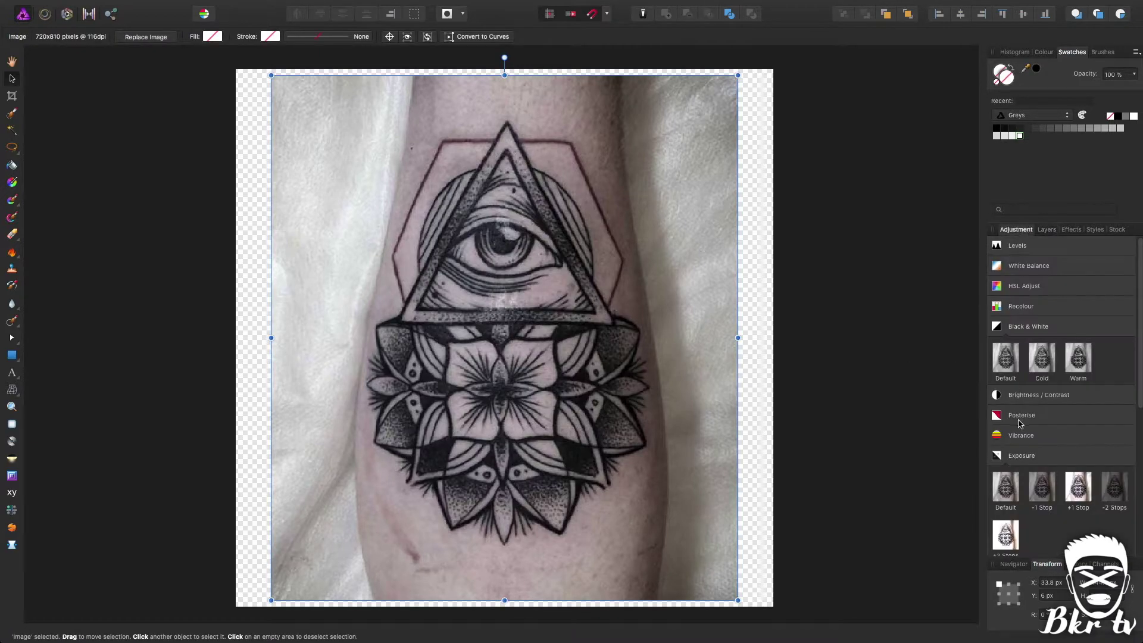
{"action": "left_click", "coordinate": [1078, 360]}
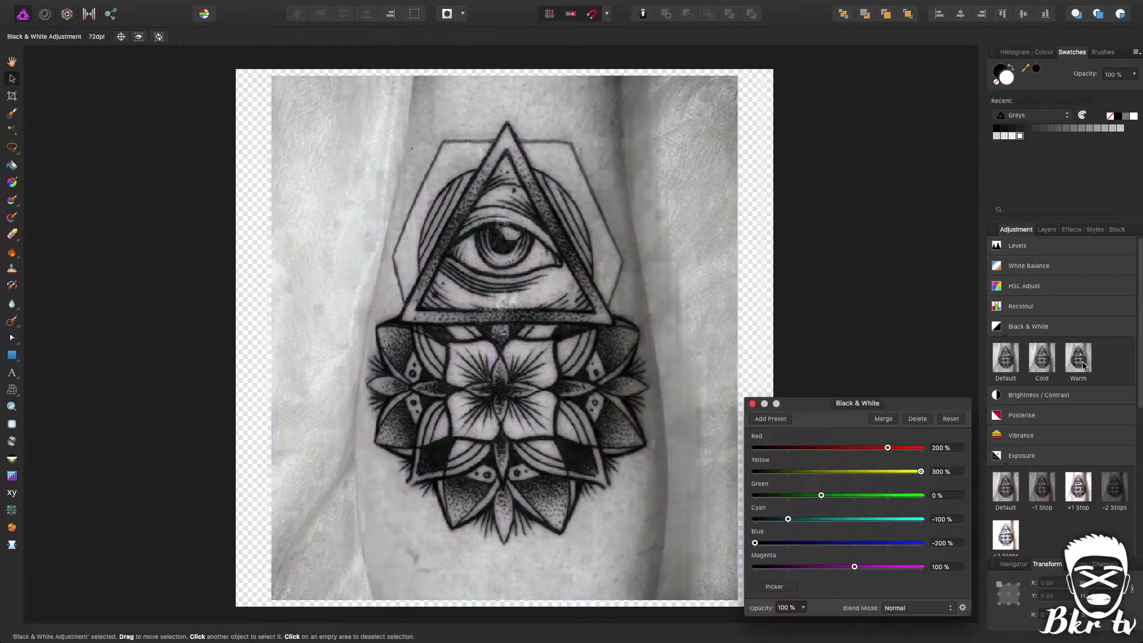
{"action": "left_click", "coordinate": [1078, 485]}
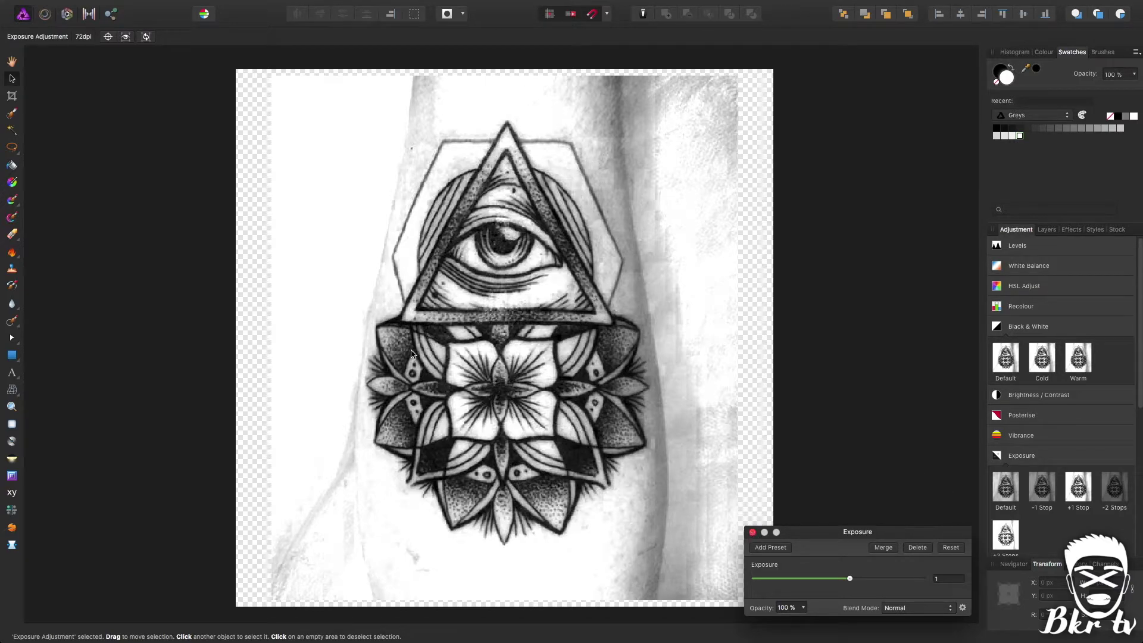
{"action": "left_click", "coordinate": [752, 531]}
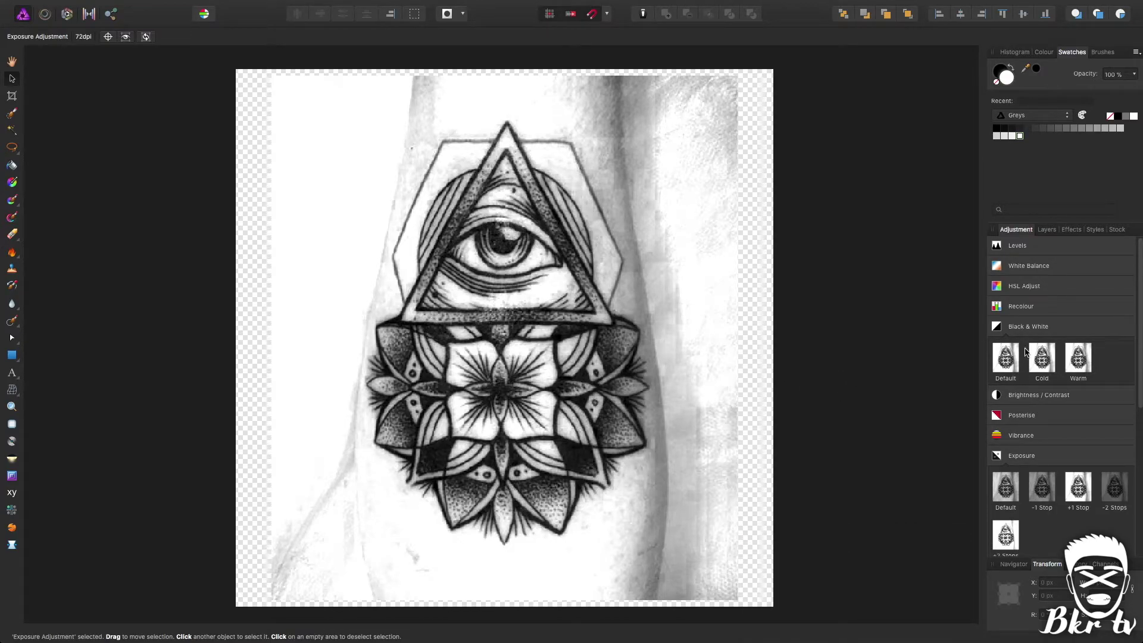
Raise the photo's exposure to about 2.3
{"action": "left_click", "coordinate": [1047, 229]}
{"action": "double_click", "coordinate": [1053, 285]}
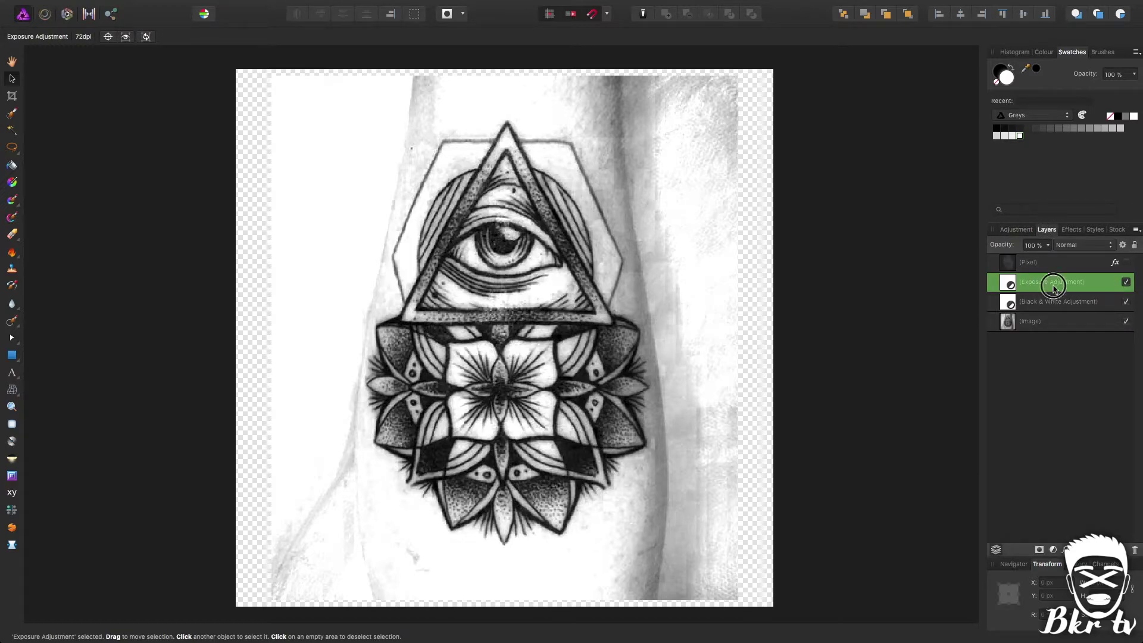
{"action": "left_click", "coordinate": [1010, 286]}
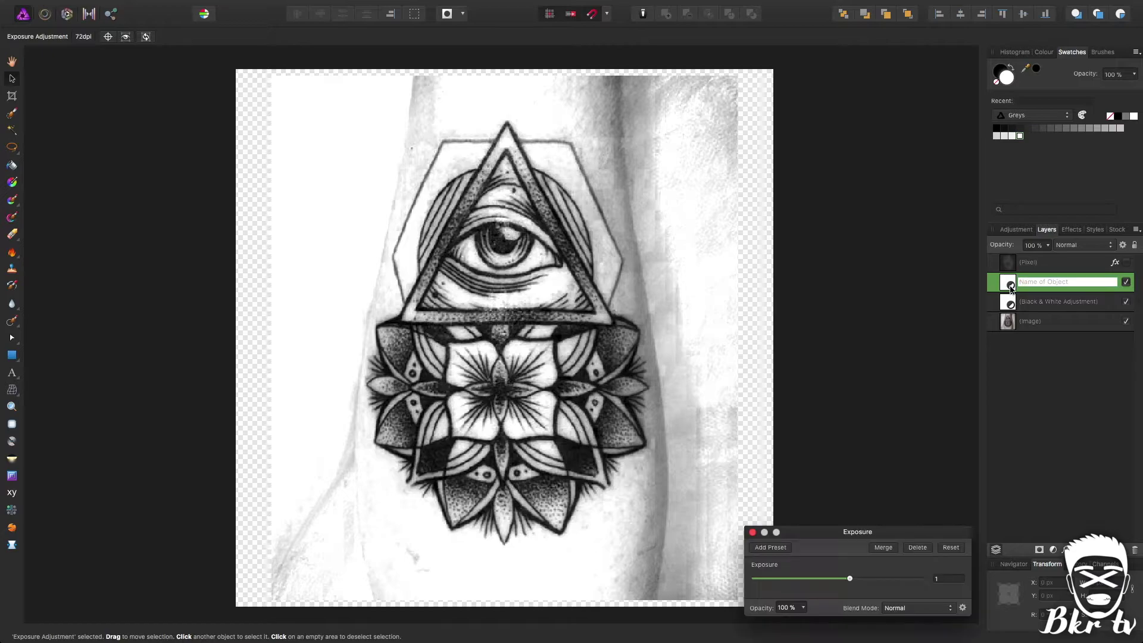
{"action": "left_click_drag", "start_coordinate": [852, 580], "coordinate": [856, 582]}
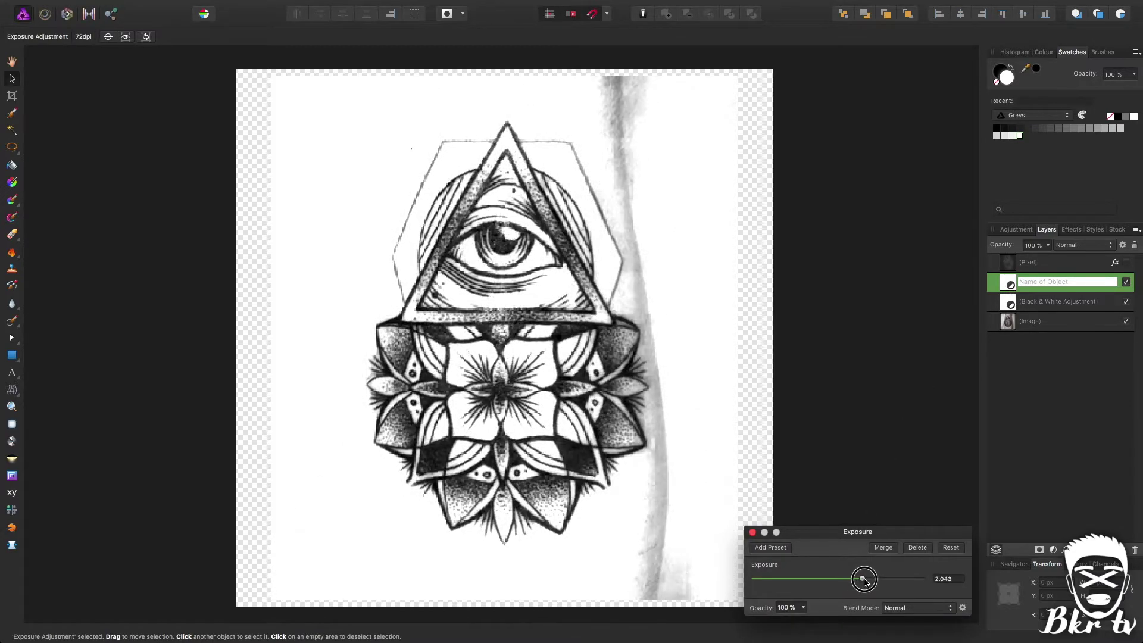
{"action": "left_click_drag", "start_coordinate": [864, 581], "coordinate": [869, 588]}
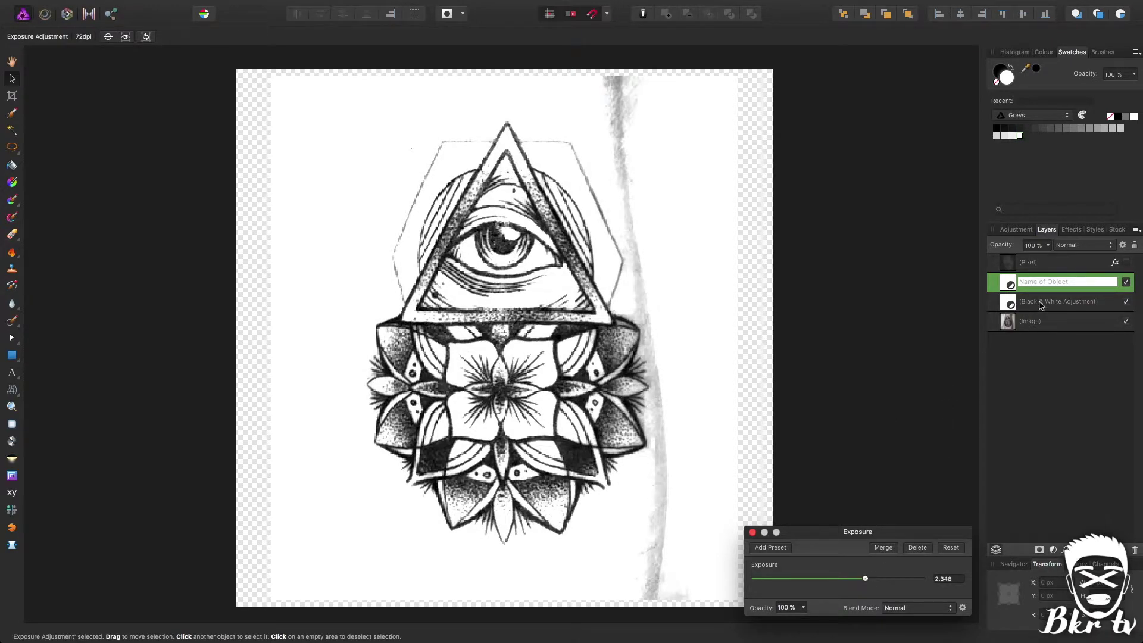
Set Black & White weights: Red, Yellow, Green 300%; Blue and Magenta -200%
{"action": "left_click", "coordinate": [1010, 304]}
{"action": "left_click_drag", "start_coordinate": [888, 449], "coordinate": [931, 473]}
{"action": "left_click_drag", "start_coordinate": [854, 497], "coordinate": [928, 497]}
{"action": "left_click_drag", "start_coordinate": [857, 567], "coordinate": [743, 575]}
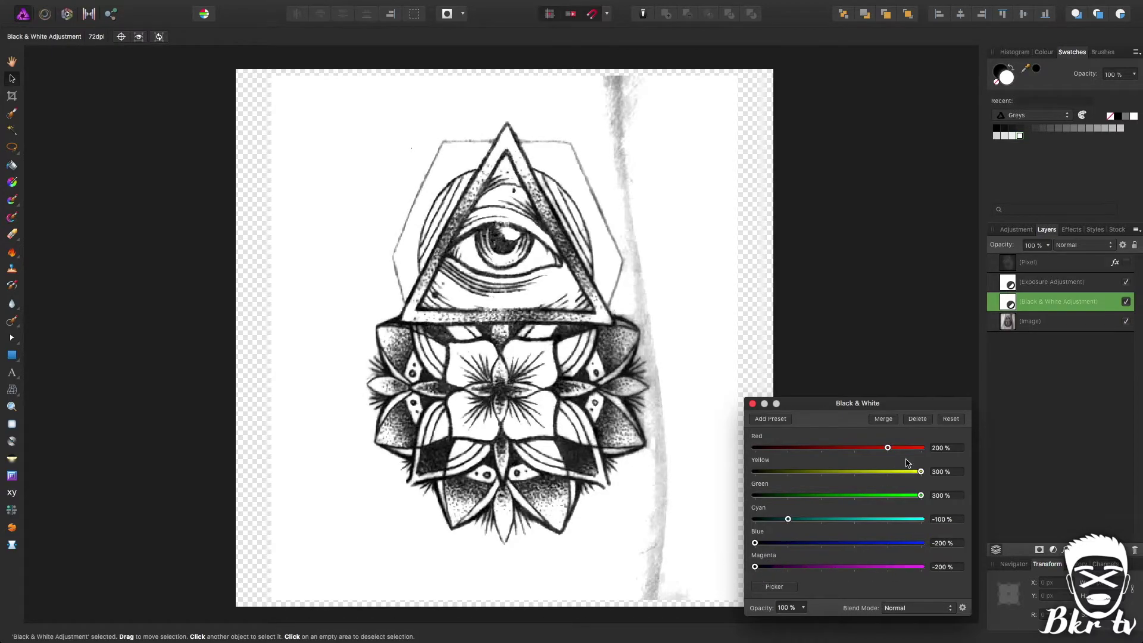
{"action": "left_click_drag", "start_coordinate": [888, 448], "coordinate": [953, 451]}
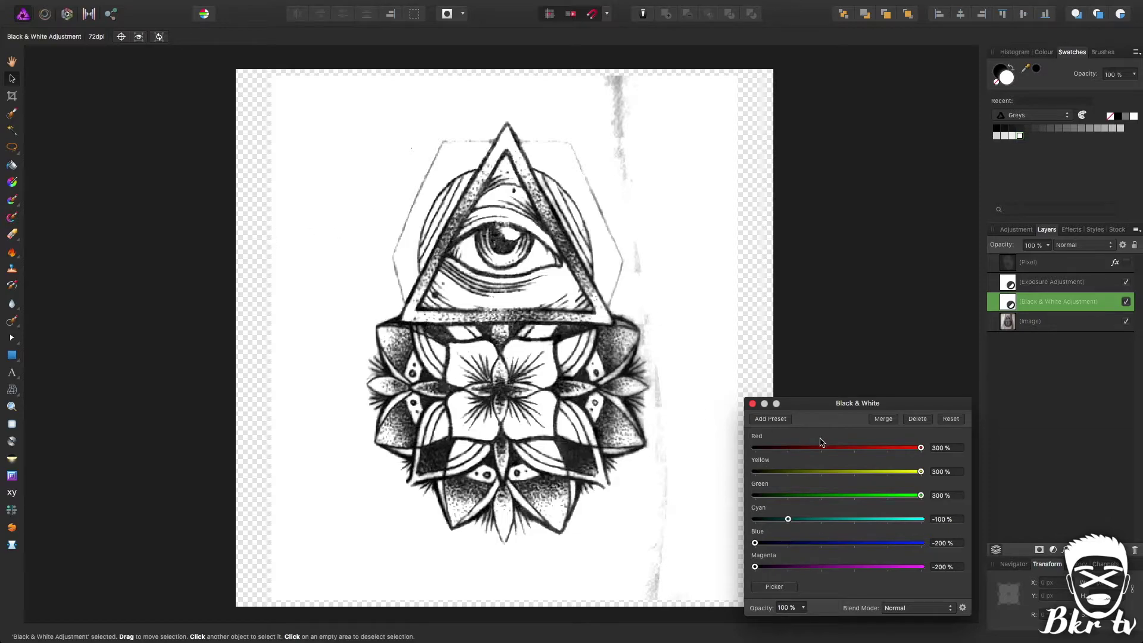
Nest both adjustments into the tattoo image layer and rasterise it to pixels
{"action": "left_click", "coordinate": [752, 403]}
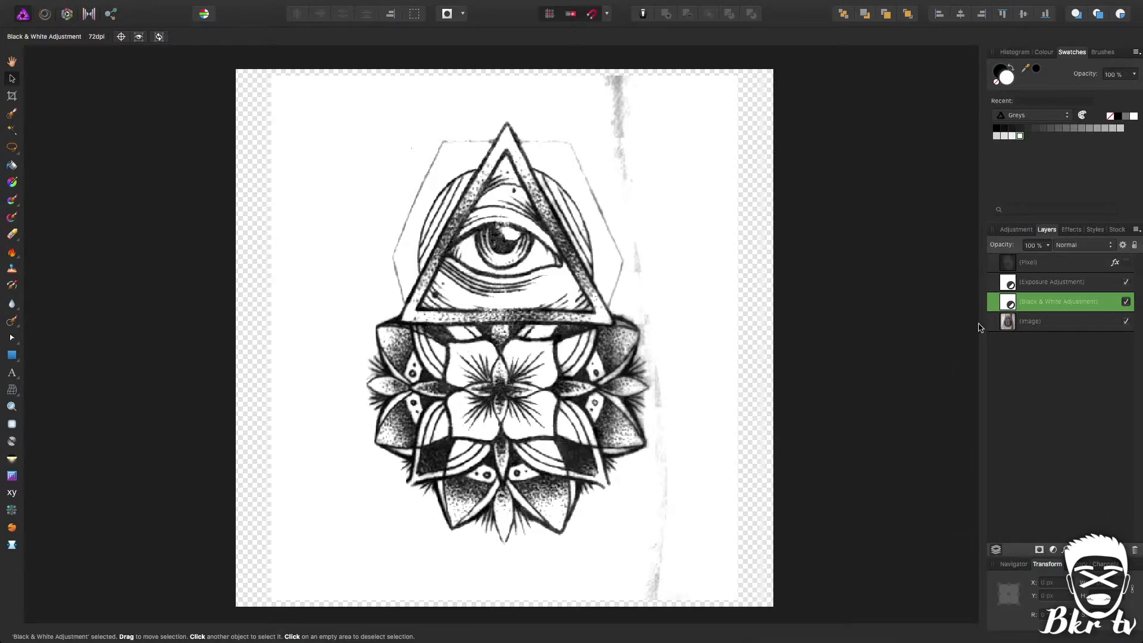
{"action": "left_click", "coordinate": [1034, 287], "text": "shift"}
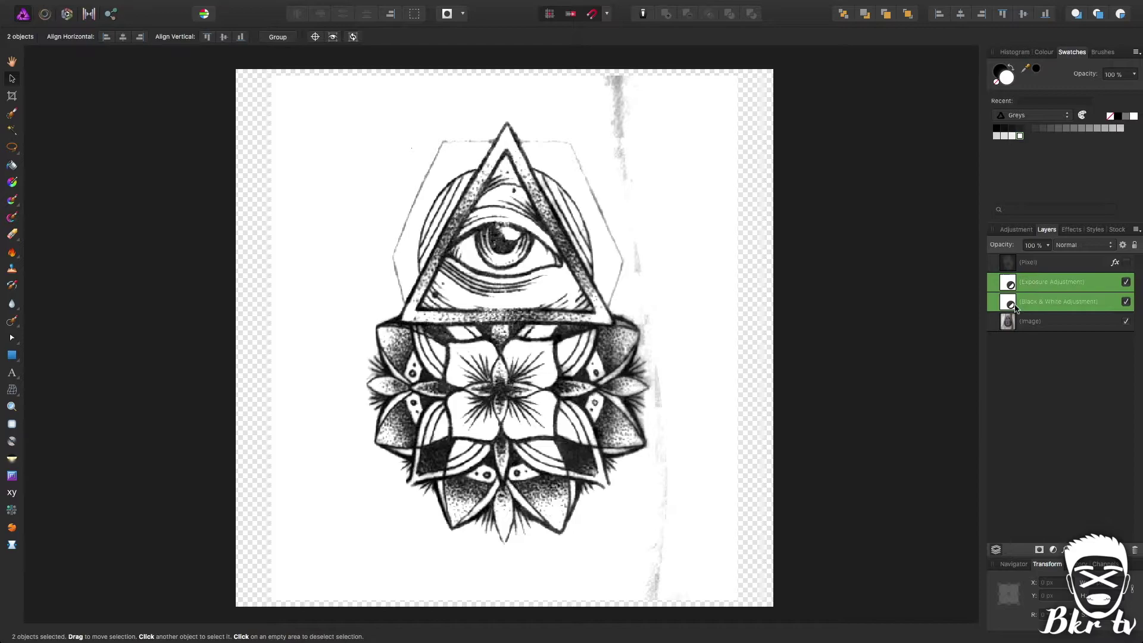
{"action": "left_click_drag", "start_coordinate": [1012, 304], "coordinate": [1012, 325]}
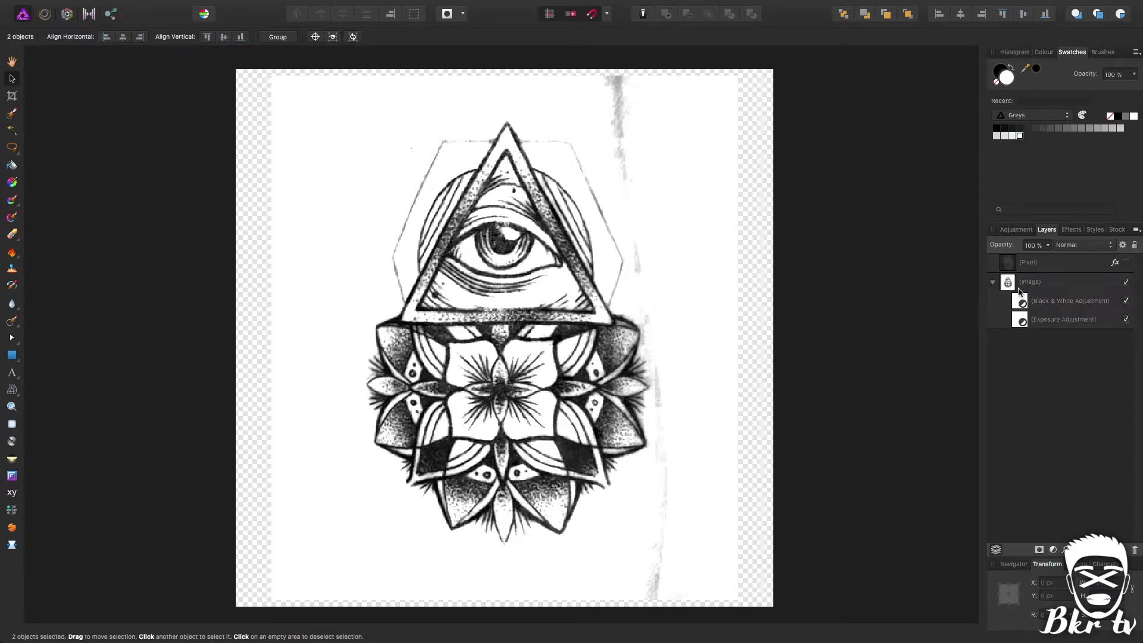
{"action": "left_click", "coordinate": [993, 283]}
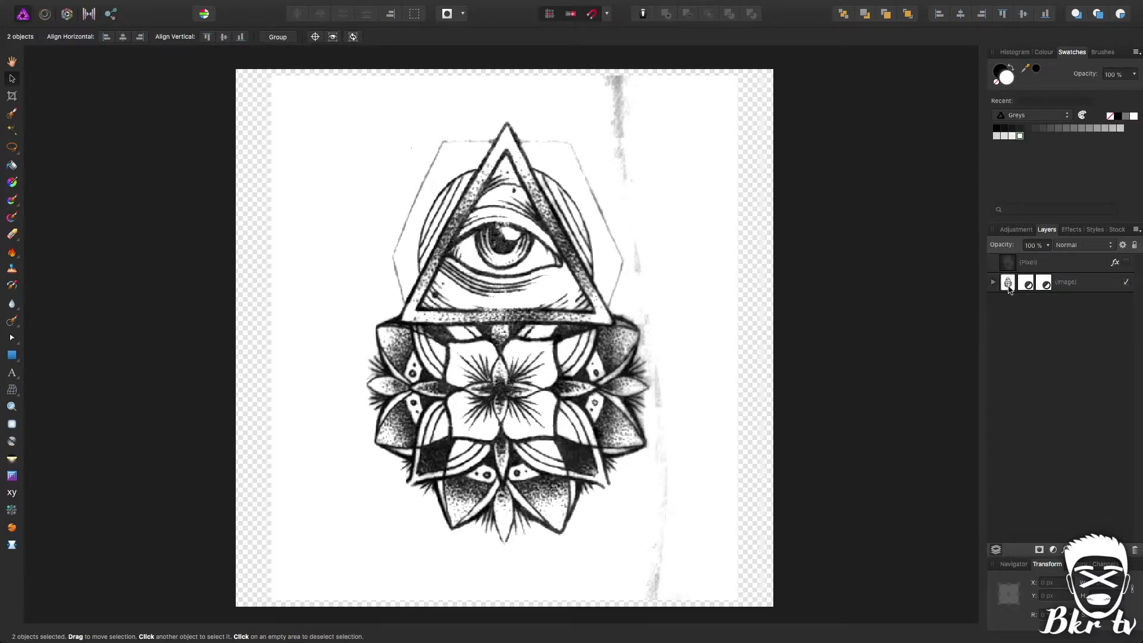
{"action": "left_click", "coordinate": [1071, 283]}
{"action": "right_click", "coordinate": [1072, 285]}
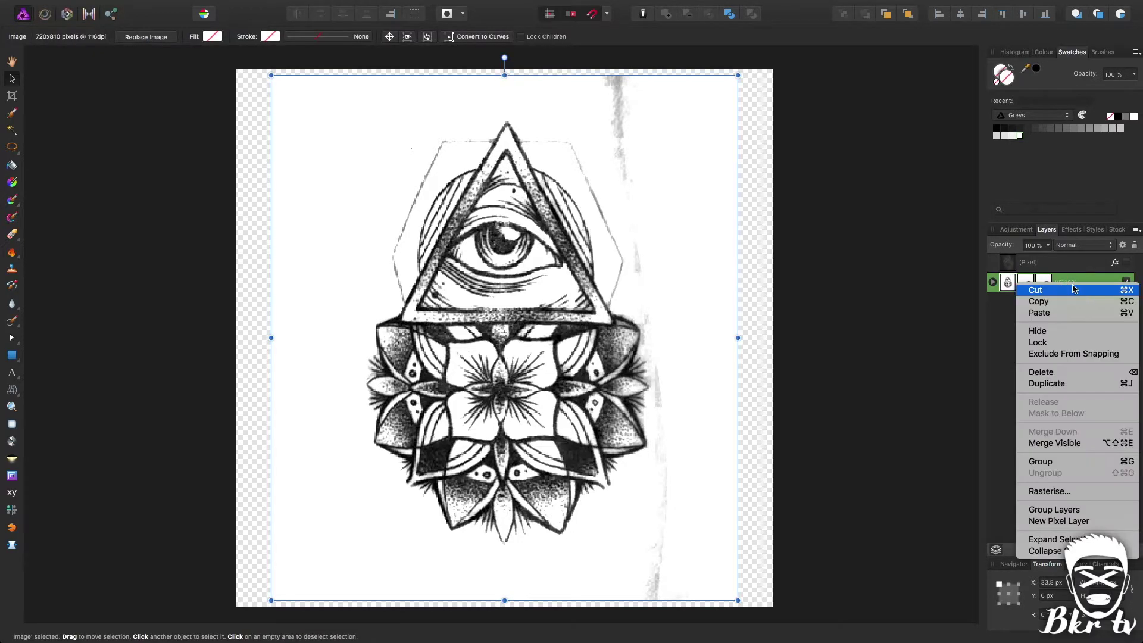
{"action": "left_click", "coordinate": [1065, 491]}
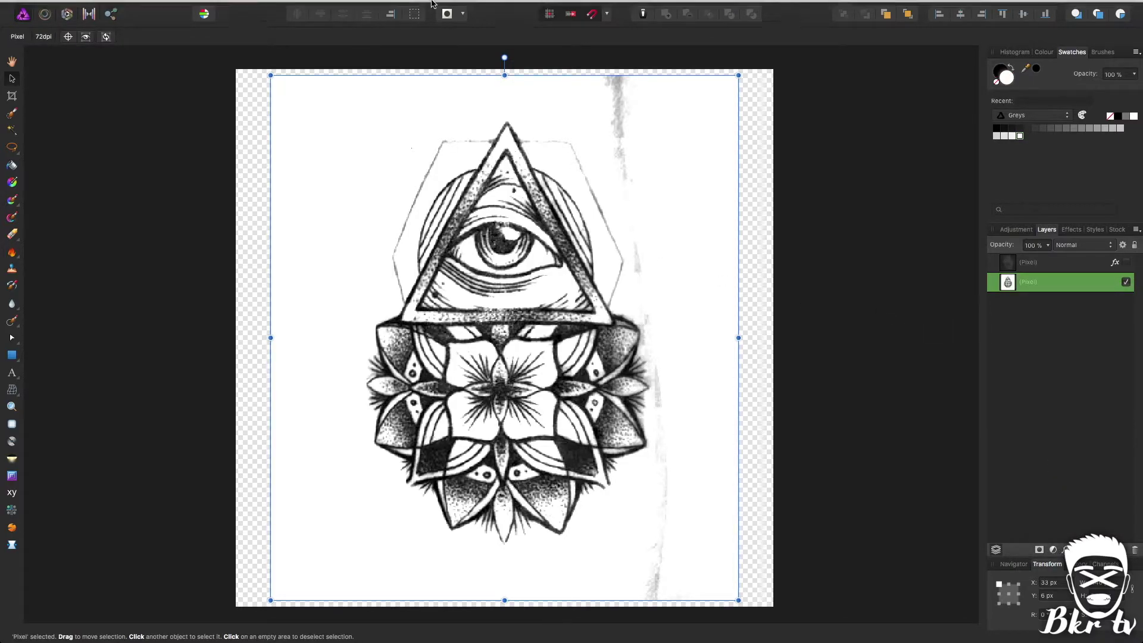
Run Erase White Paper so the tattoo background becomes transparent
{"action": "mouse_move", "coordinate": [421, 8]}
{"action": "left_click", "coordinate": [350, 7]}
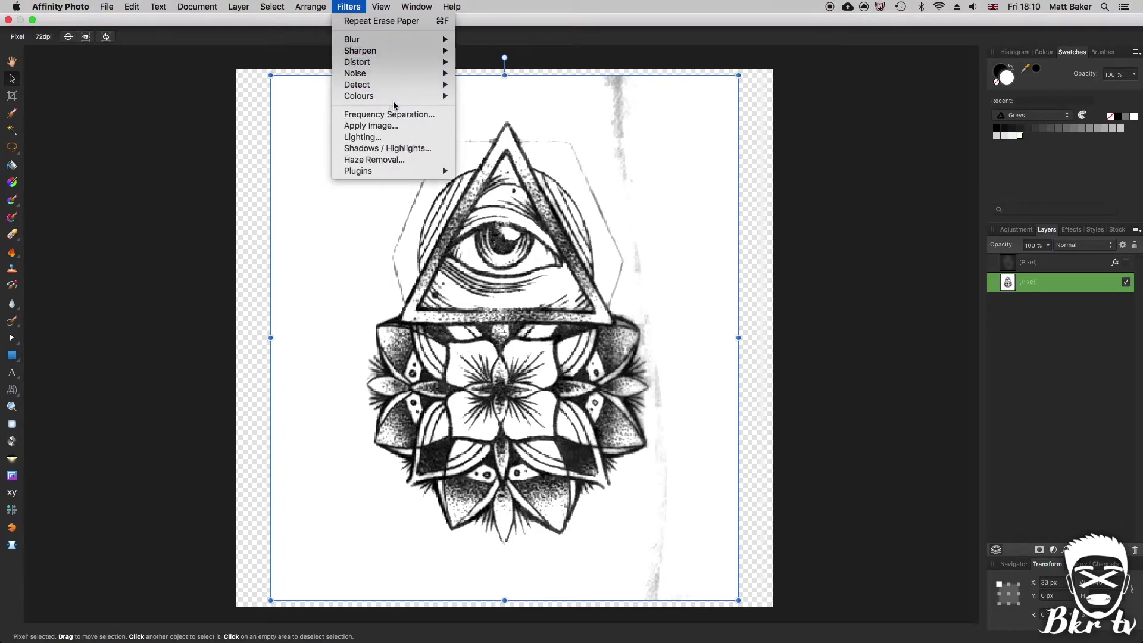
{"action": "mouse_move", "coordinate": [395, 97]}
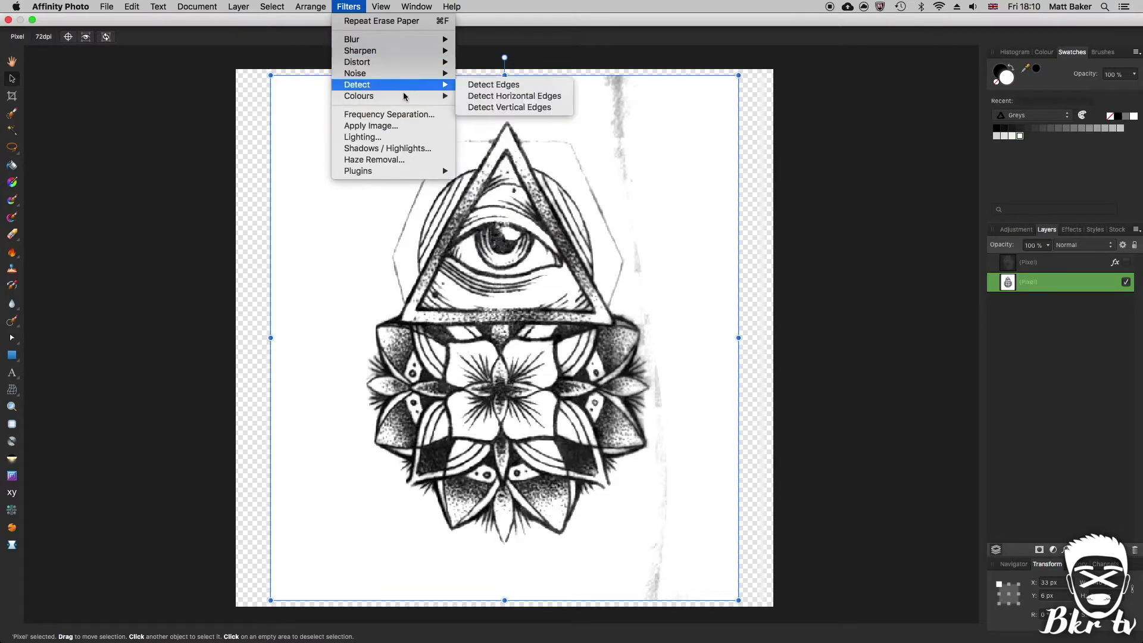
{"action": "left_click", "coordinate": [520, 198]}
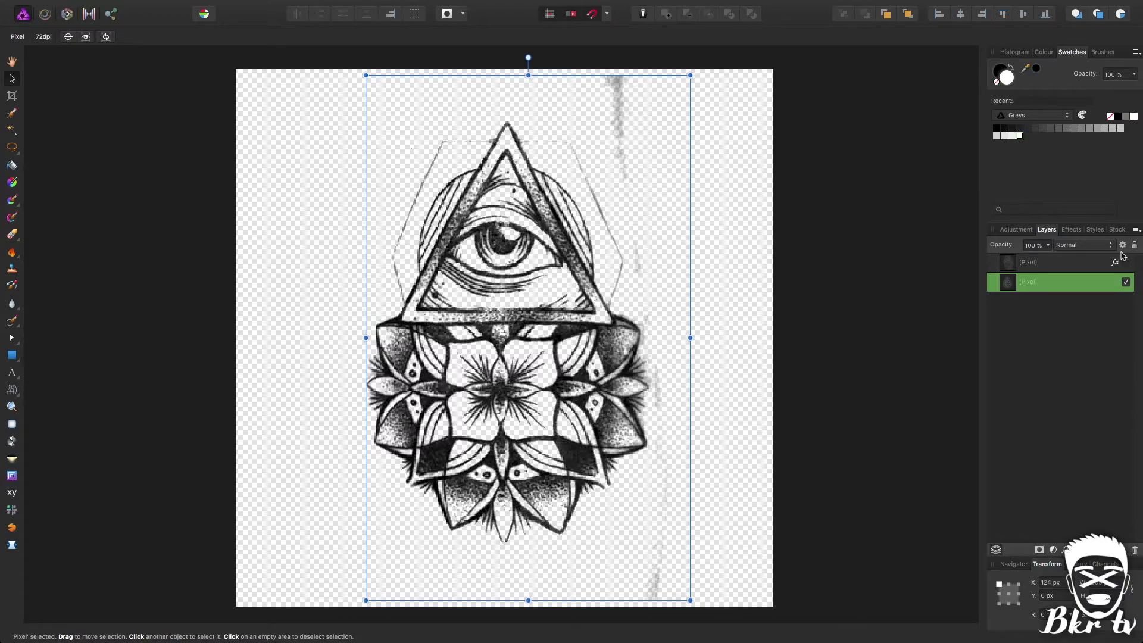
Use a temporary Outline effect to reveal the right-side streak, erase it, then remove the Outline
{"action": "left_click", "coordinate": [1078, 230]}
{"action": "left_click", "coordinate": [1016, 368]}
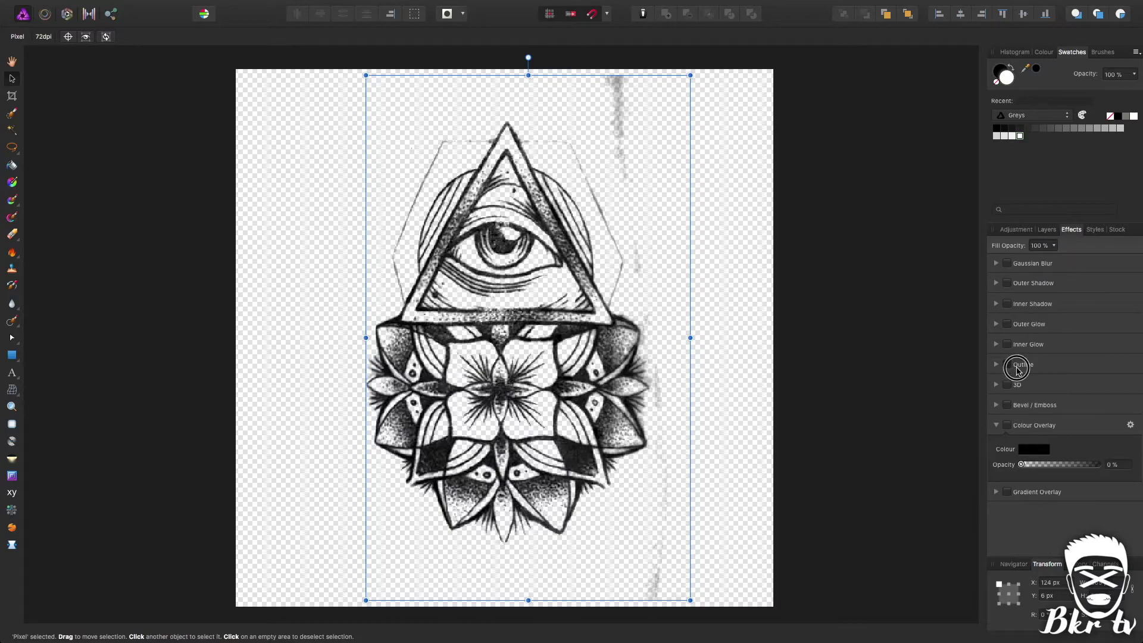
{"action": "scroll", "coordinate": [1107, 428], "scroll_direction": "up", "scroll_amount": 1}
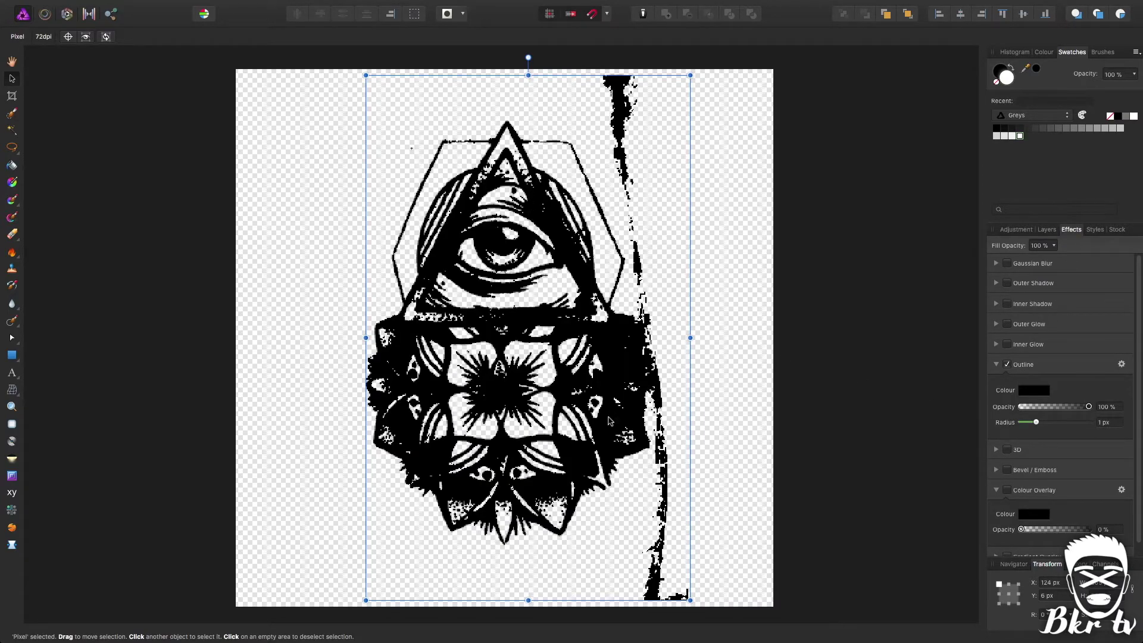
{"action": "left_click", "coordinate": [13, 234]}
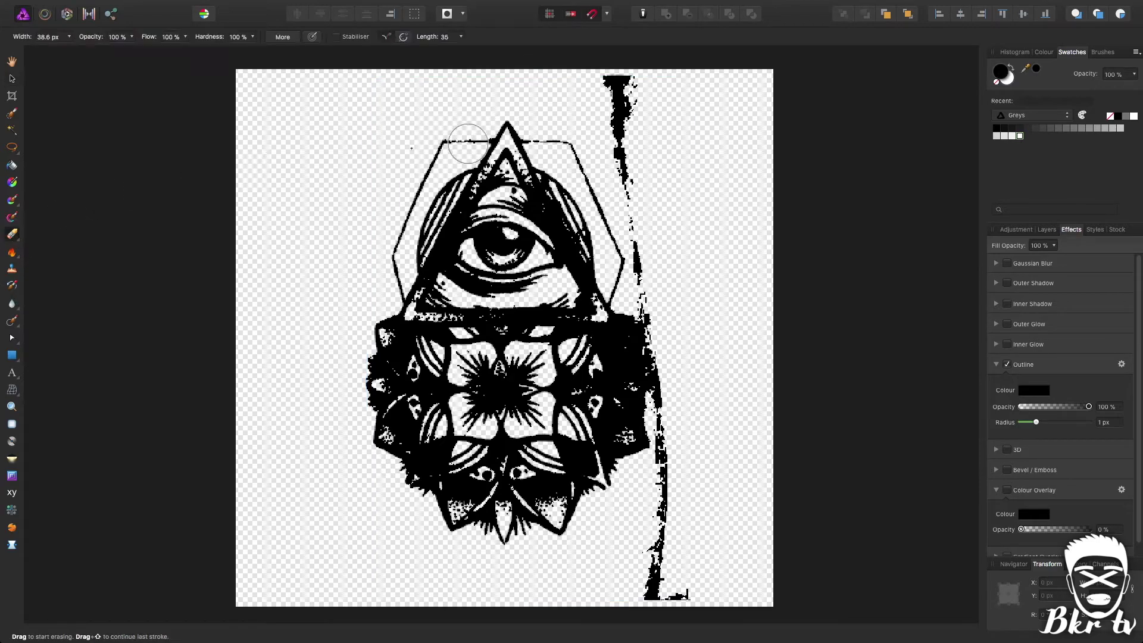
{"action": "mouse_move", "coordinate": [619, 94]}
{"action": "left_mouse_down"}
{"action": "mouse_move", "coordinate": [622, 174]}
{"action": "mouse_move", "coordinate": [649, 235]}
{"action": "mouse_move", "coordinate": [649, 302]}
{"action": "mouse_move", "coordinate": [674, 381]}
{"action": "mouse_move", "coordinate": [647, 603]}
{"action": "mouse_move", "coordinate": [709, 606]}
{"action": "left_mouse_up"}
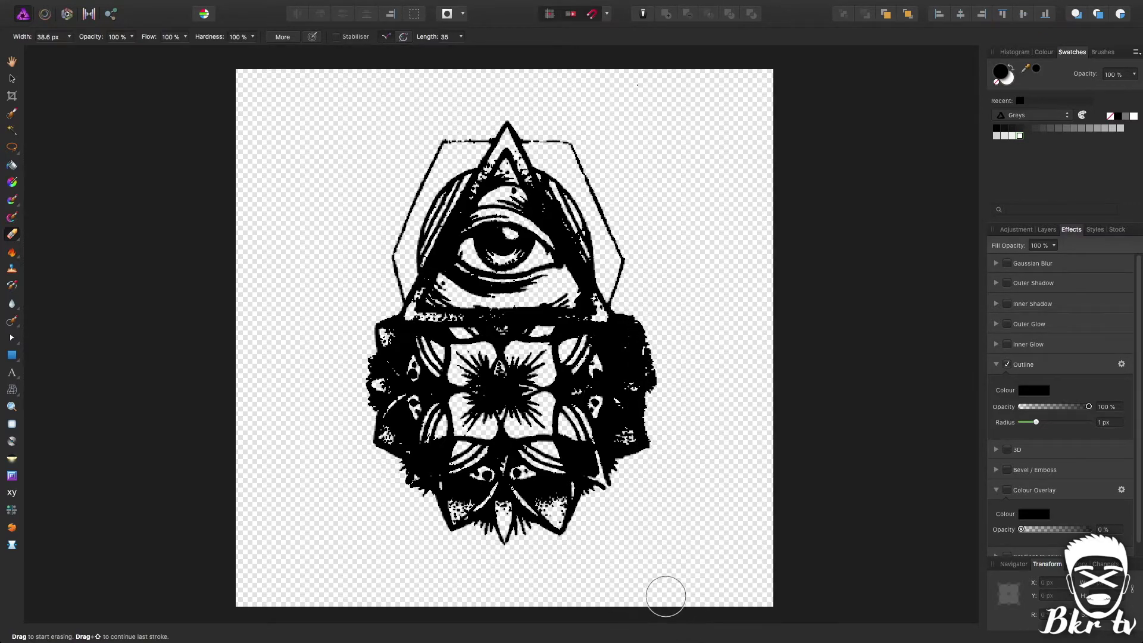
{"action": "left_click", "coordinate": [12, 78]}
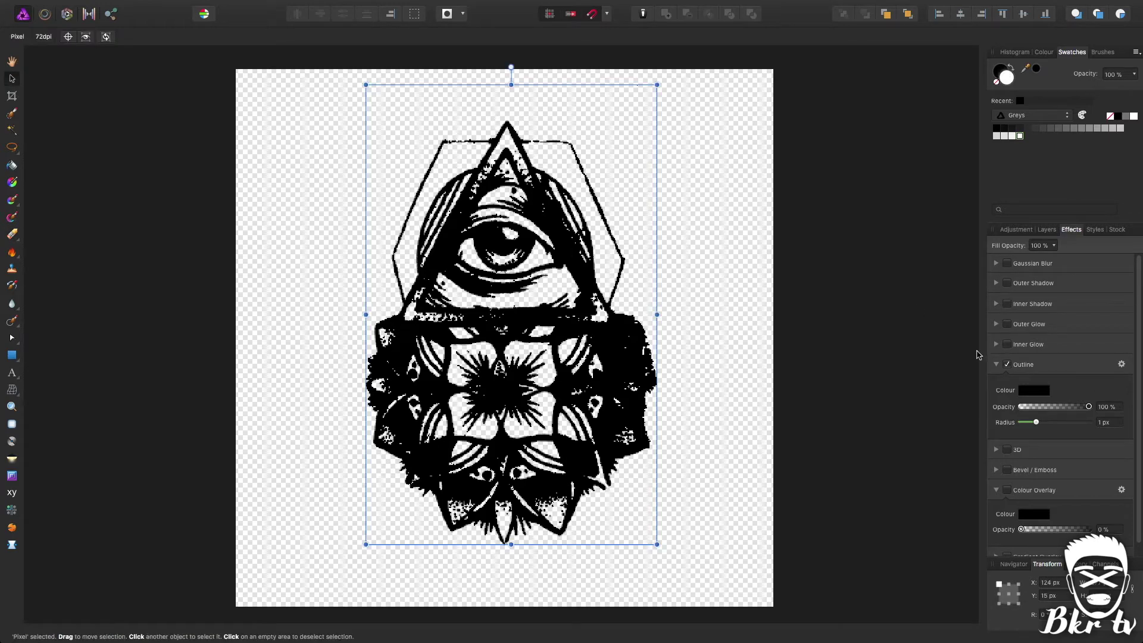
{"action": "left_click", "coordinate": [1007, 365]}
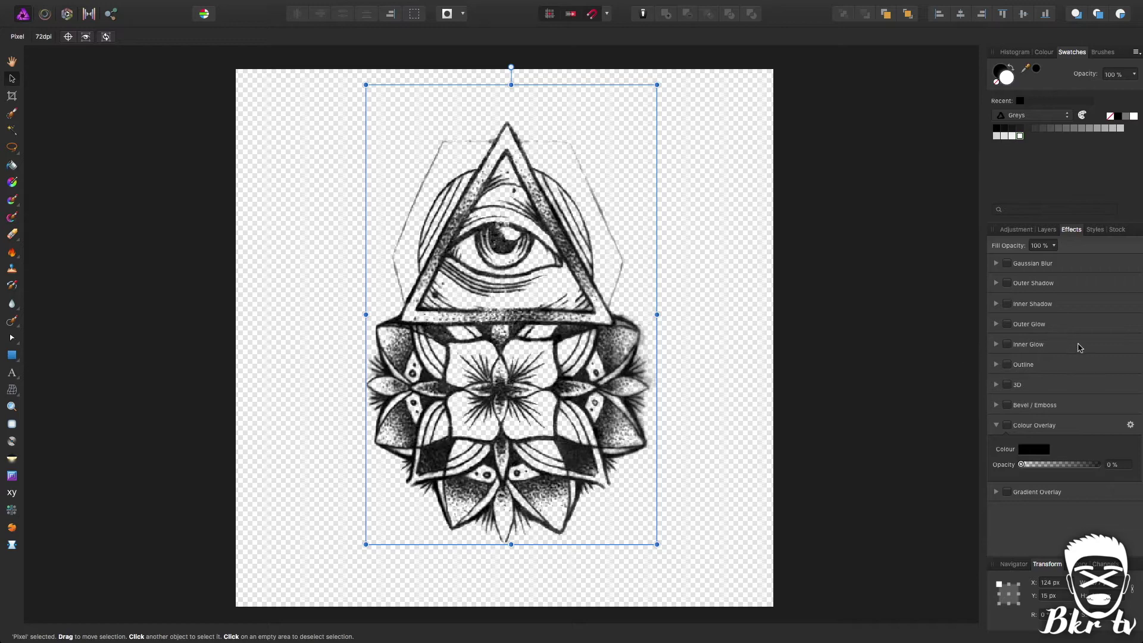
Add a black Normal-mode Outer Glow with 0.7 px radius and 28% intensity
{"action": "left_click", "coordinate": [1007, 324]}
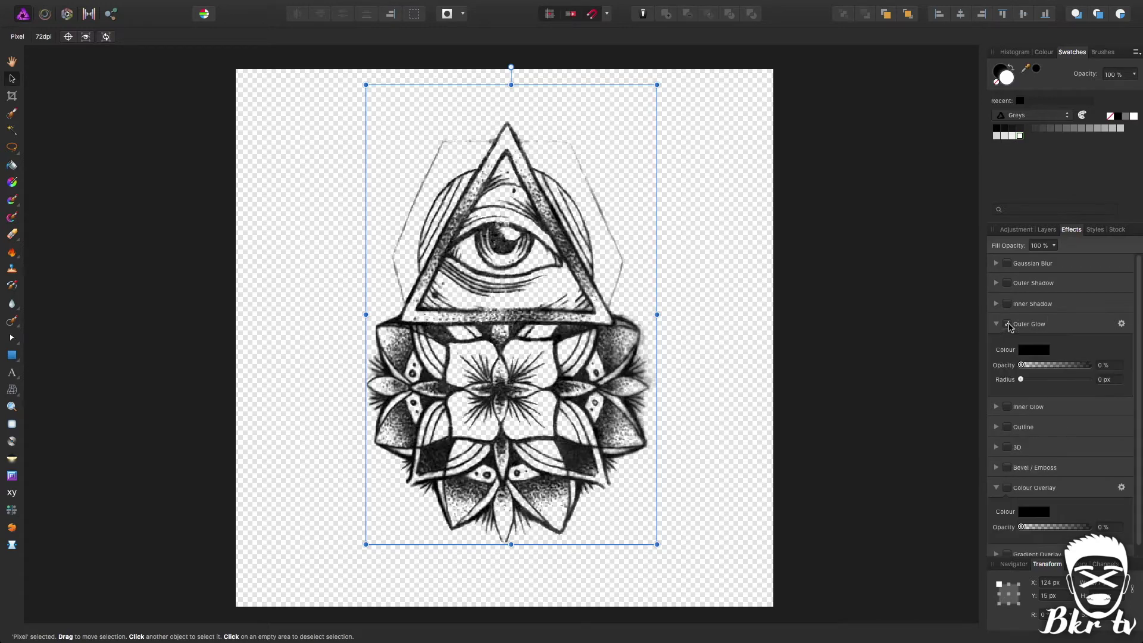
{"action": "left_click", "coordinate": [1121, 323]}
{"action": "left_click_drag", "start_coordinate": [502, 175], "coordinate": [812, 251]}
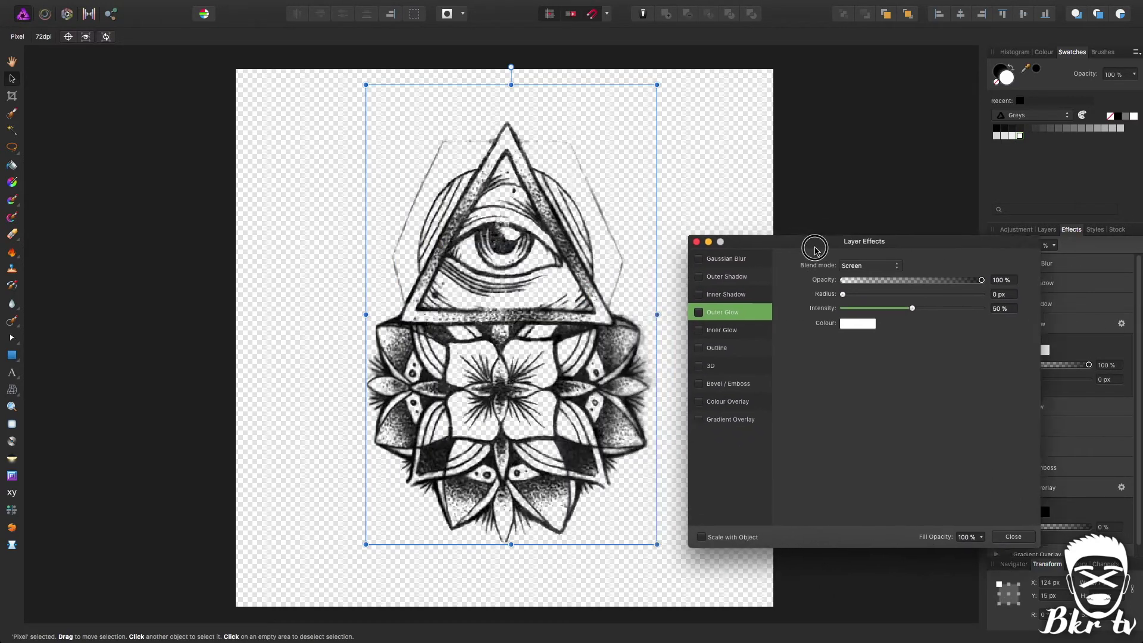
{"action": "left_click", "coordinate": [850, 267]}
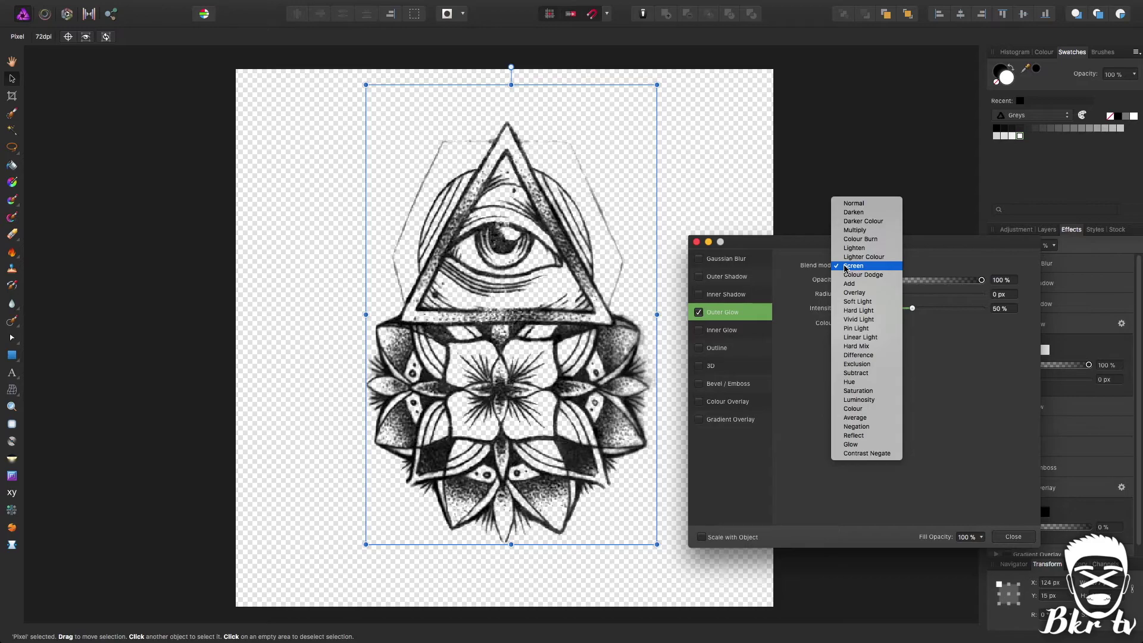
{"action": "left_click", "coordinate": [886, 203]}
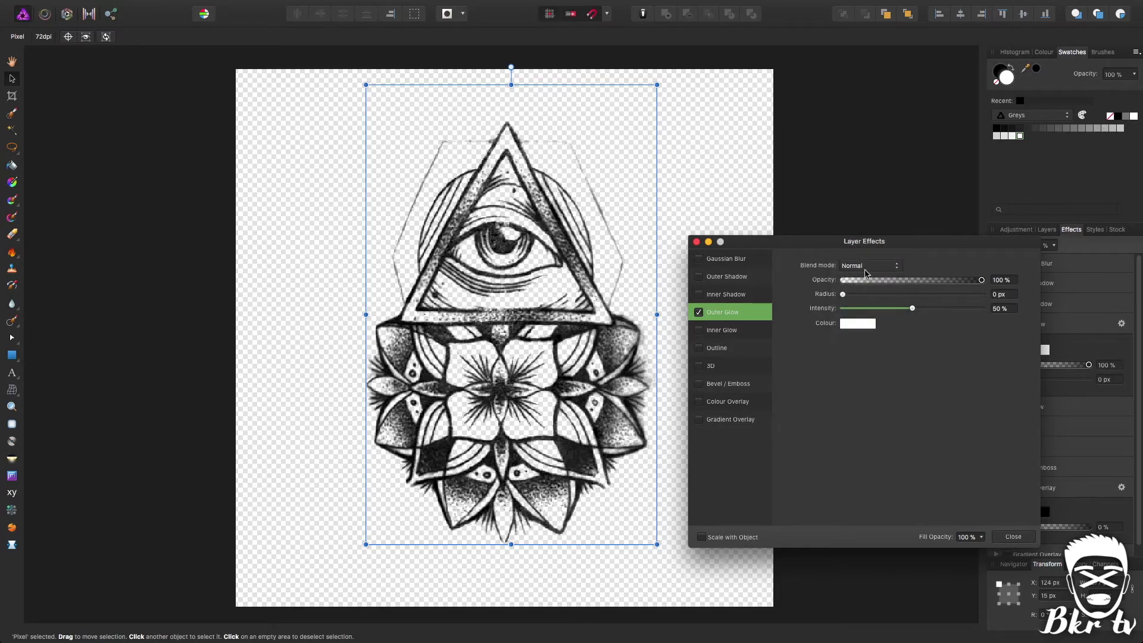
{"action": "left_click", "coordinate": [863, 324]}
{"action": "left_click", "coordinate": [821, 322]}
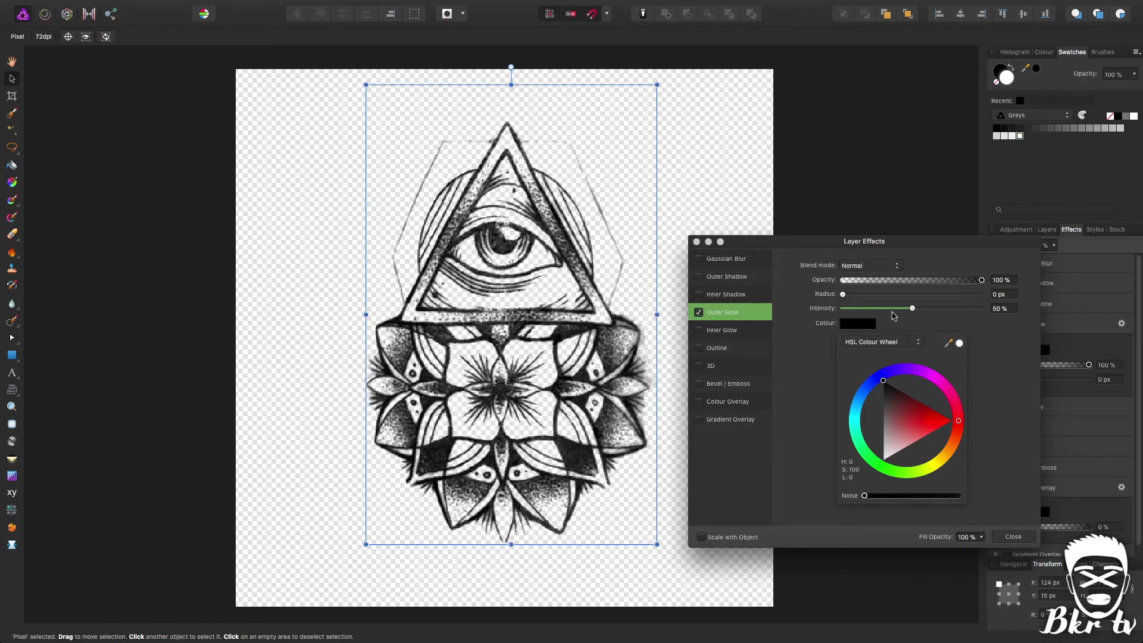
{"action": "left_click_drag", "start_coordinate": [905, 311], "coordinate": [865, 296]}
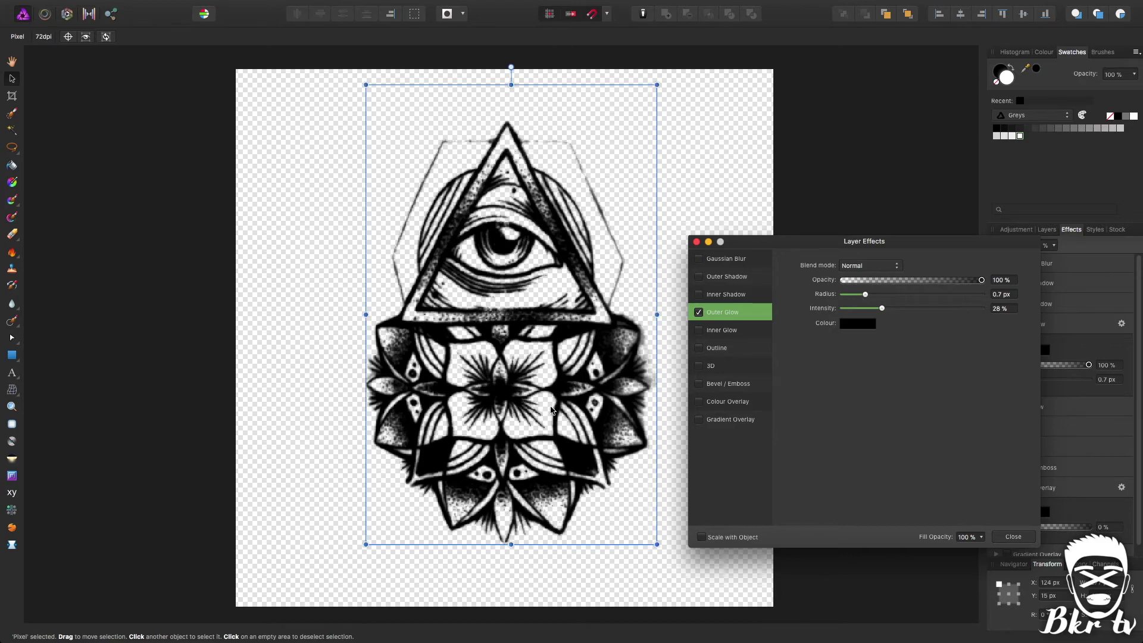
{"action": "left_click", "coordinate": [1030, 536]}
Set the tattoo pixel layer's opacity to 60%
{"action": "left_click", "coordinate": [796, 321]}
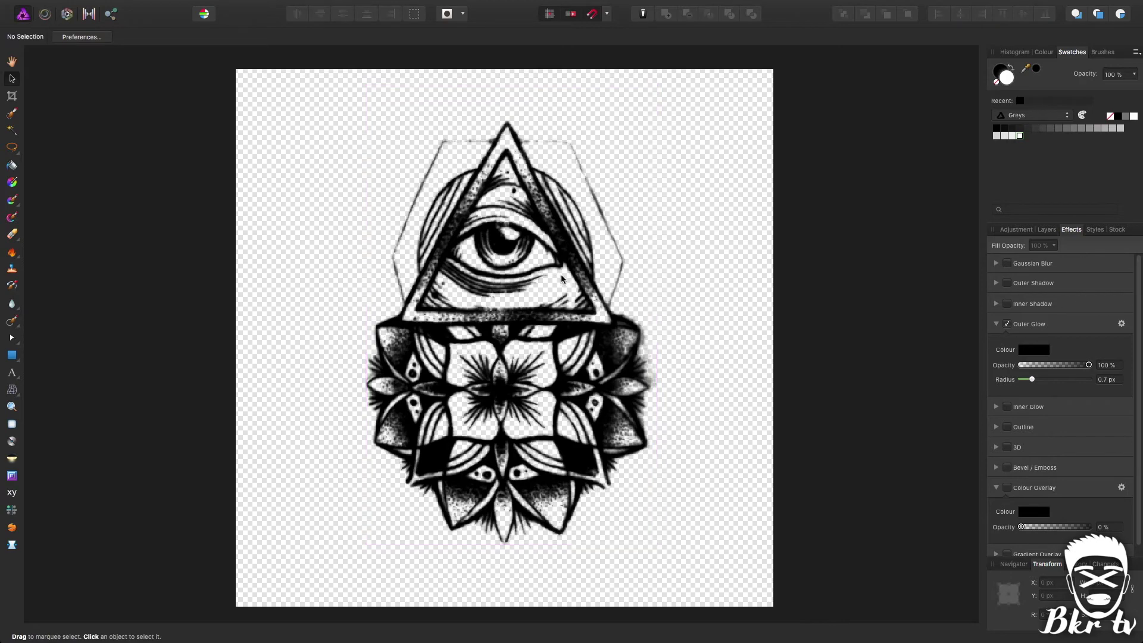
{"action": "left_click", "coordinate": [1046, 229]}
{"action": "left_click", "coordinate": [1054, 282]}
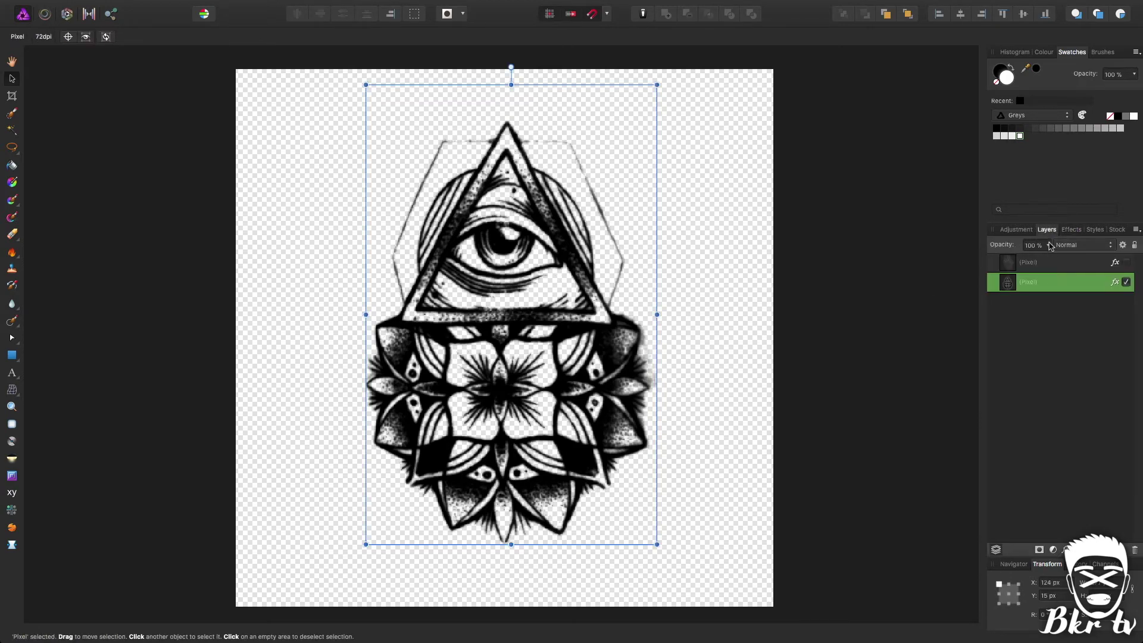
{"action": "left_click", "coordinate": [1048, 246]}
{"action": "left_click_drag", "start_coordinate": [1048, 260], "coordinate": [1008, 262]}
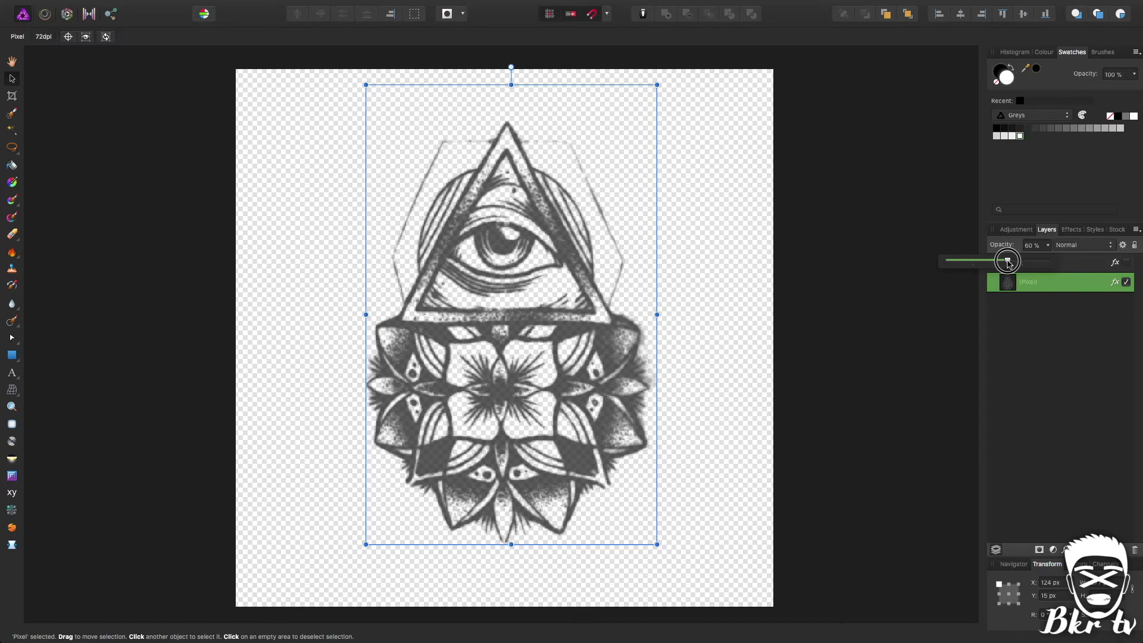
Apply a solid black Colour Overlay at 100% to the tattoo
{"action": "left_click", "coordinate": [1072, 230]}
{"action": "left_click", "coordinate": [1025, 493]}
{"action": "left_click", "coordinate": [891, 352]}
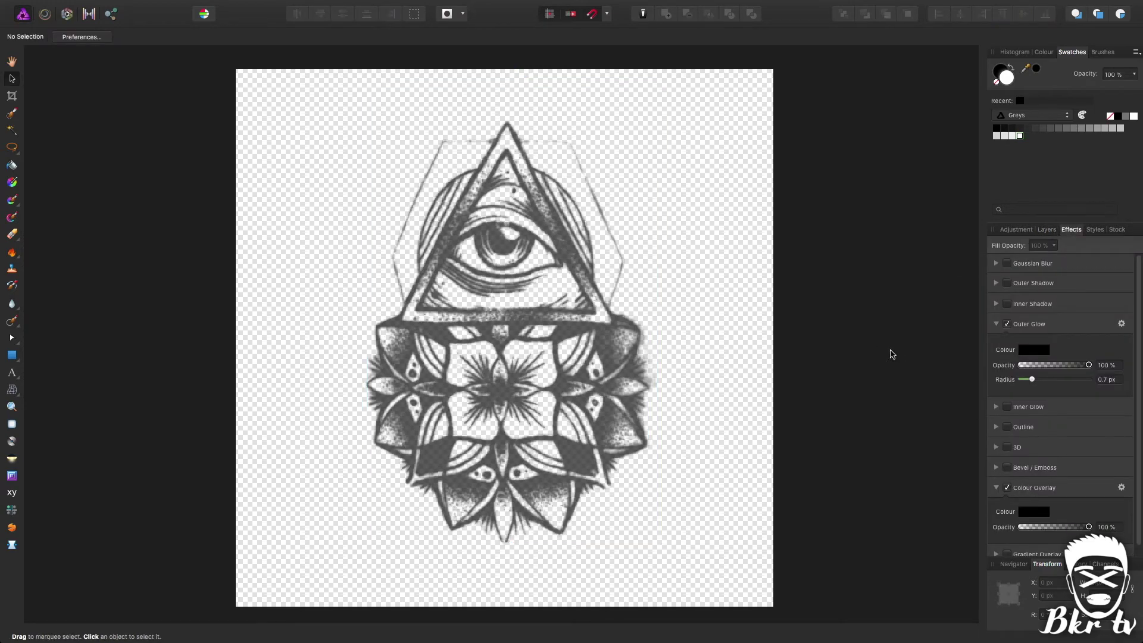